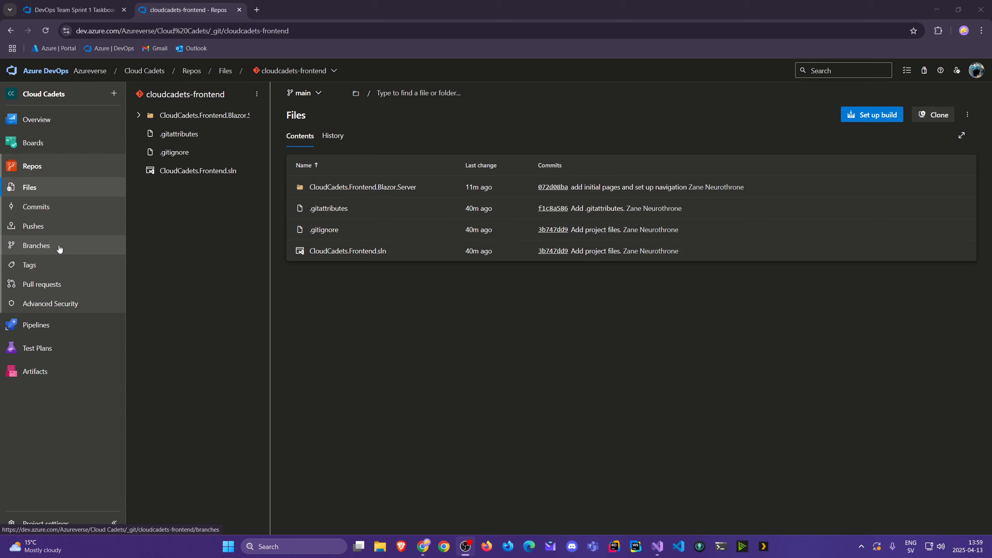
# Step: View the repository's branches, then switch to Visual Studio, change the h2 heading in Home.razor to "Product Catalogue" and save the file
pyautogui.click(59, 247)
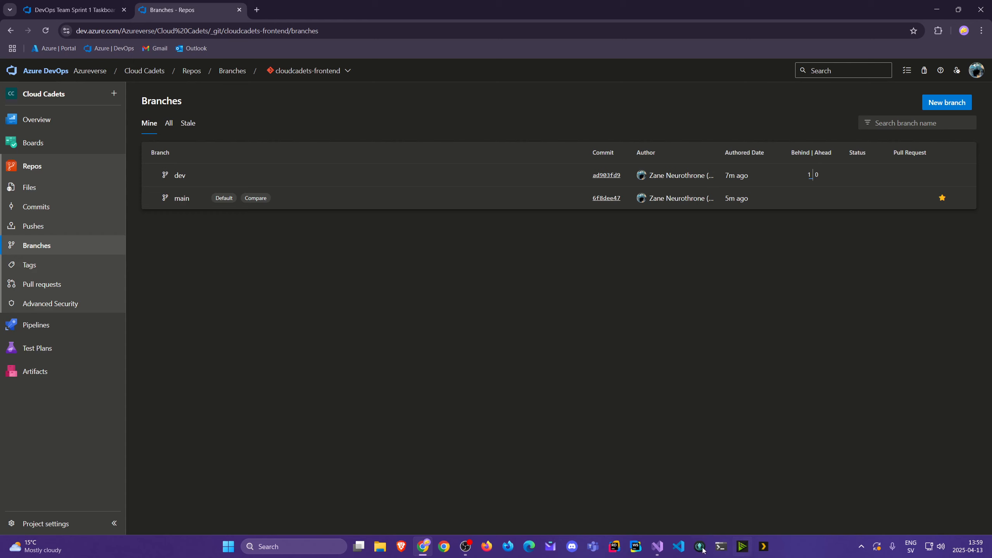
pyautogui.click(660, 547)
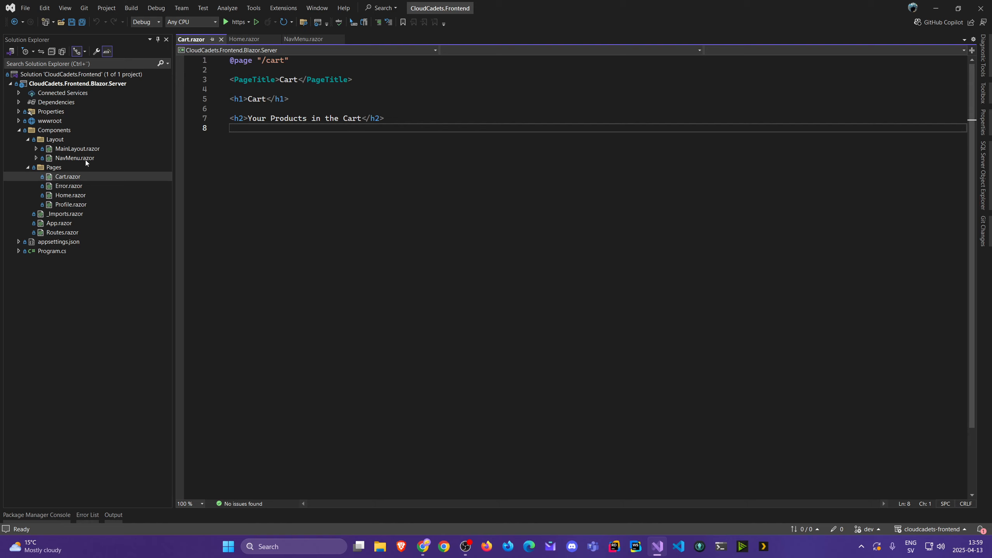
pyautogui.doubleClick(70, 195)
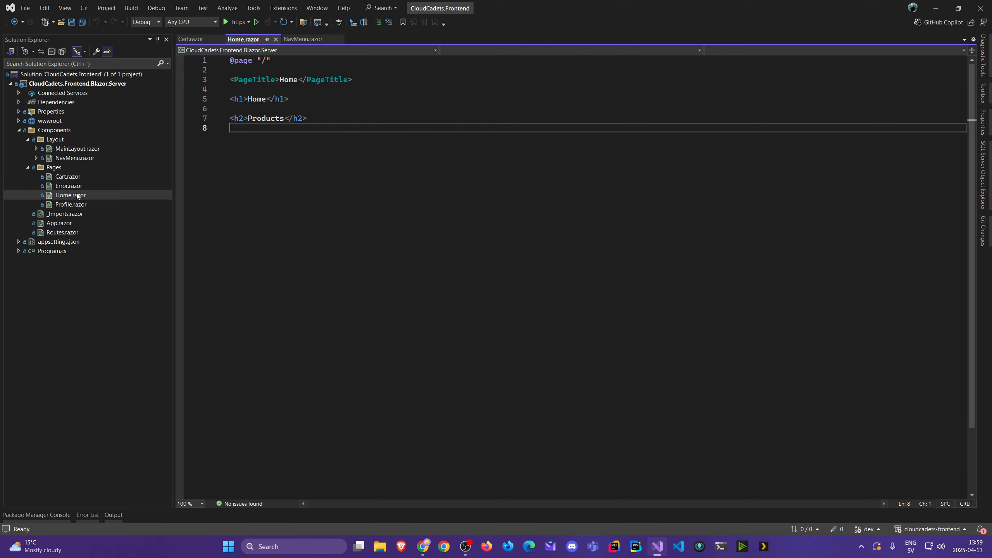
pyautogui.click(284, 119)
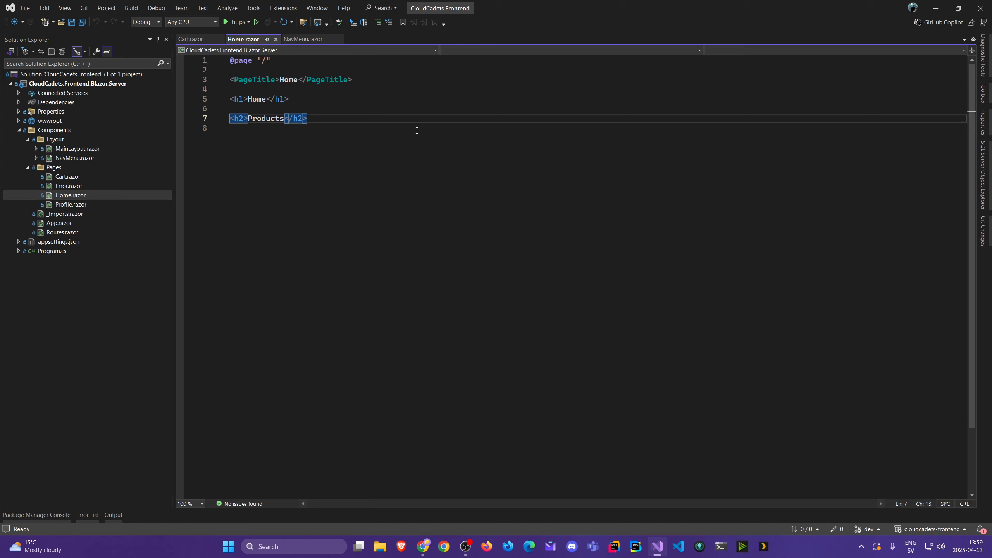
pyautogui.press('BackSpace')
pyautogui.write('Catalogue')
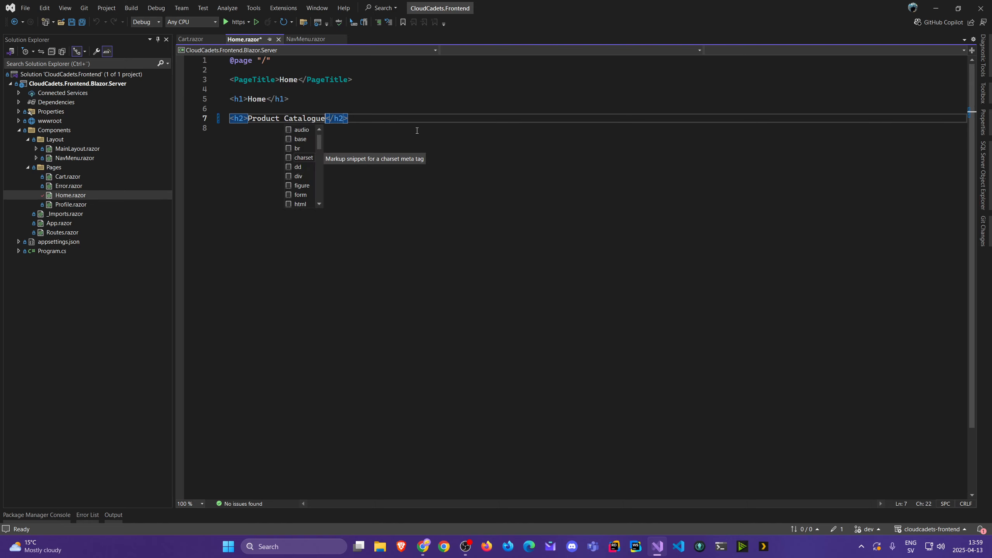
pyautogui.click(521, 104)
pyautogui.hotkey('ctrl', 's')
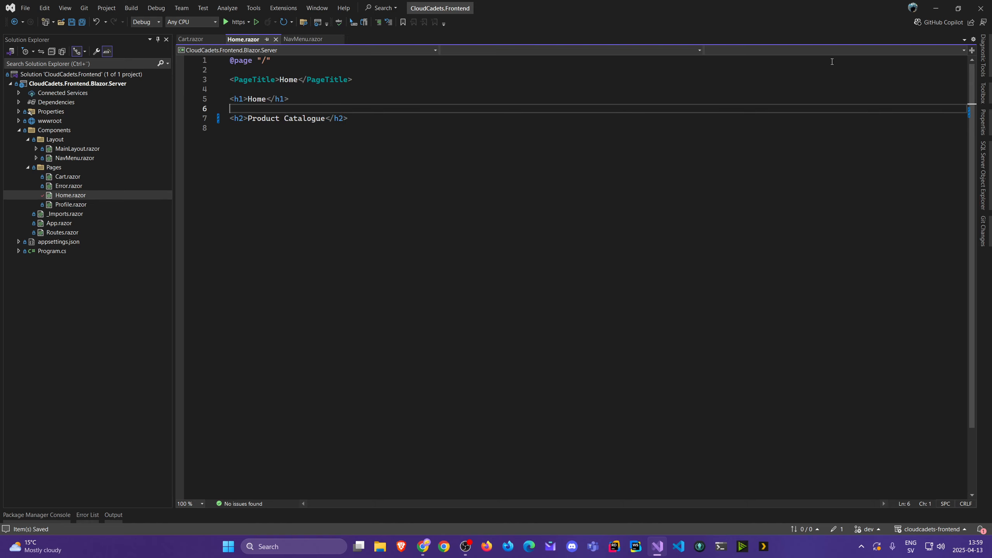
# Step: Commit the Home.razor change with the message "rename header" and push the dev branch to the remote
pyautogui.click(983, 231)
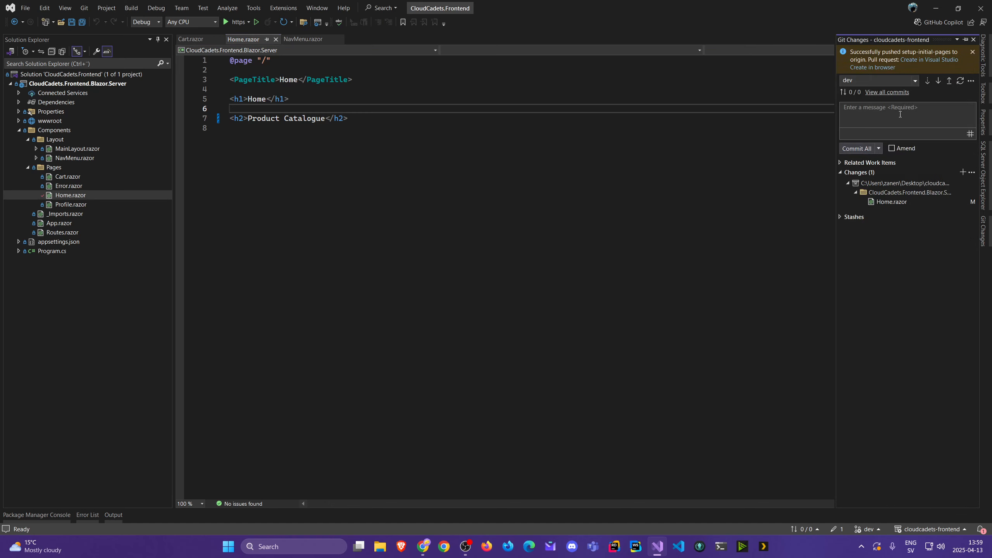
pyautogui.write('rename header')
pyautogui.click(866, 149)
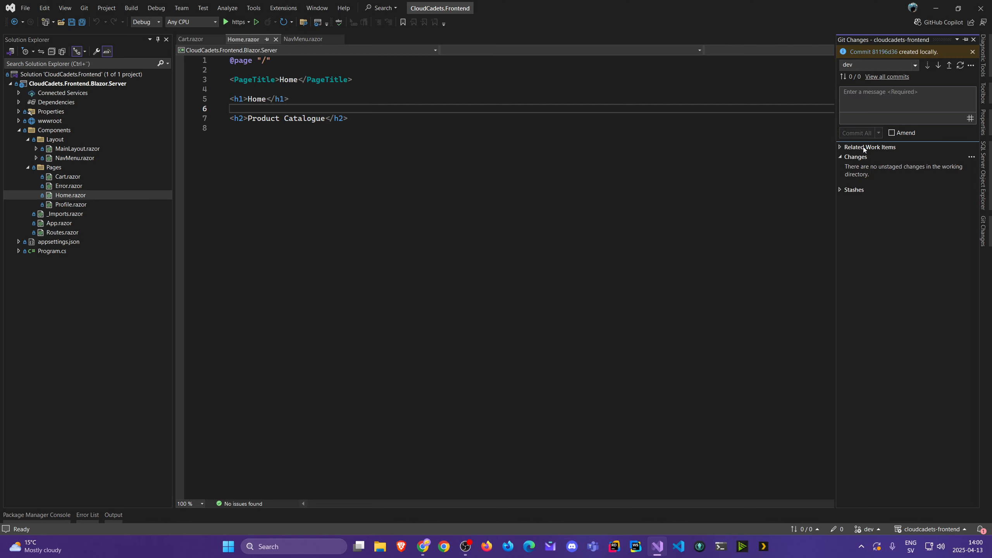
pyautogui.click(951, 68)
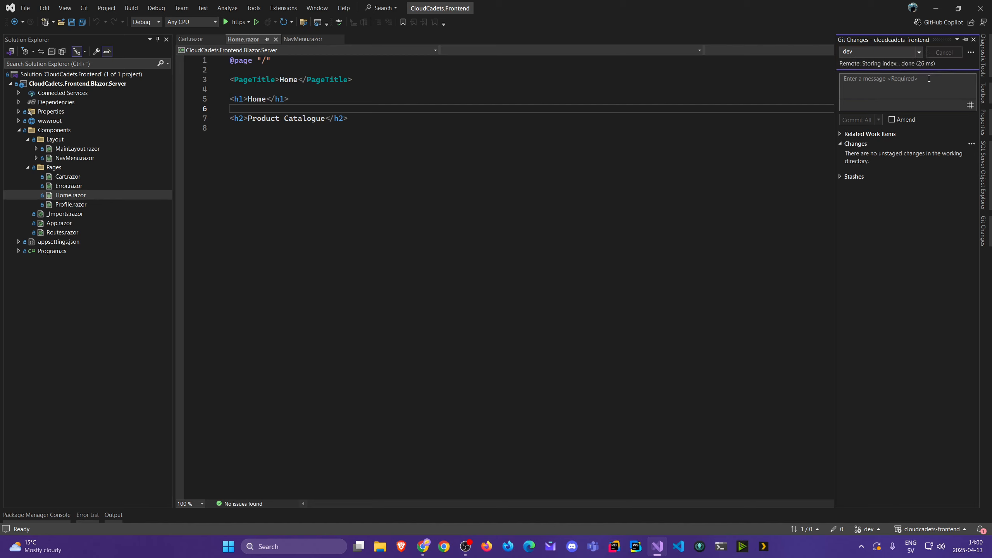
# Step: Switch to Azure DevOps in the browser, refresh the branches list to check dev against main, and dismiss the update notice
pyautogui.click(419, 554)
pyautogui.press('F5')
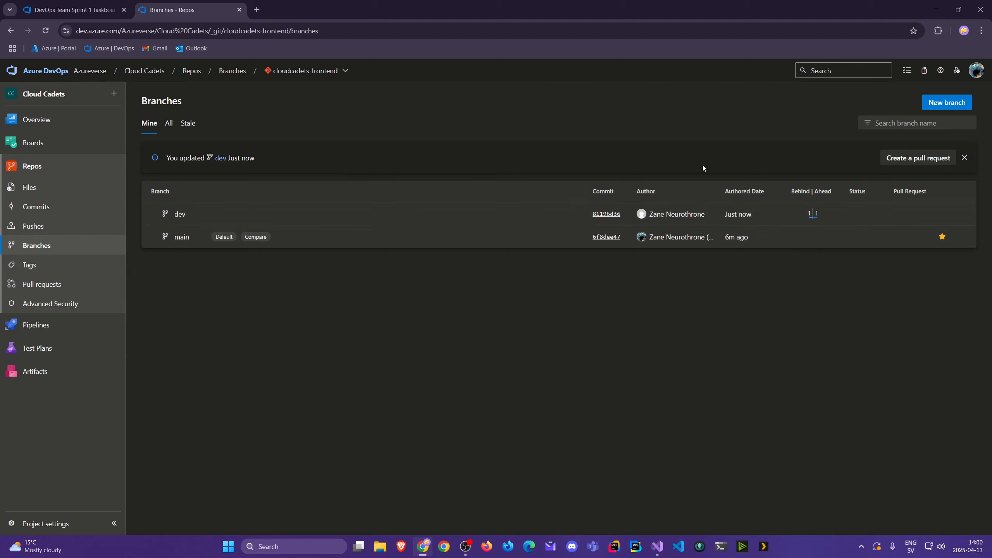
pyautogui.click(964, 157)
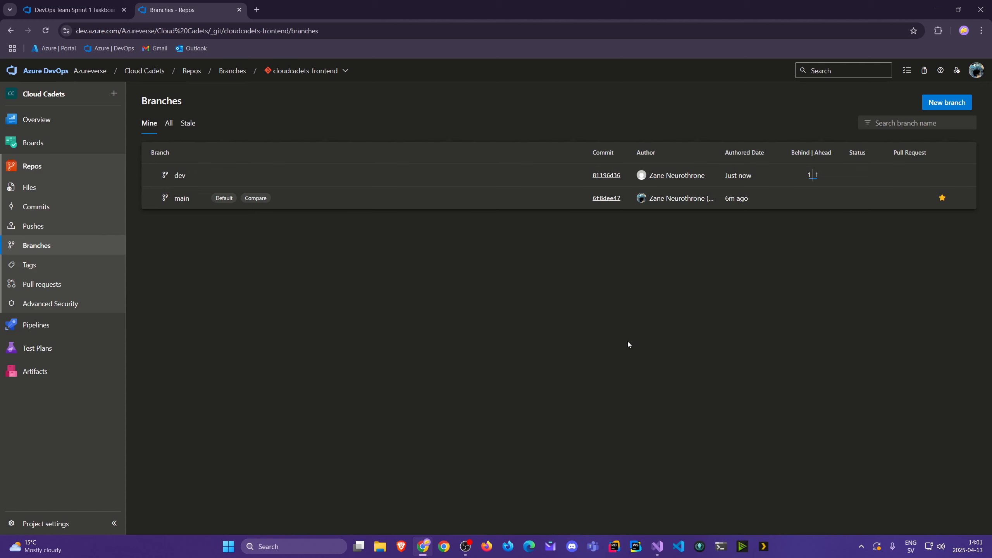
# Step: Switch to Visual Studio and look through the code of Cart.razor, Profile.razor and NavMenu.razor
pyautogui.moveTo(656, 545)
pyautogui.click(631, 496)
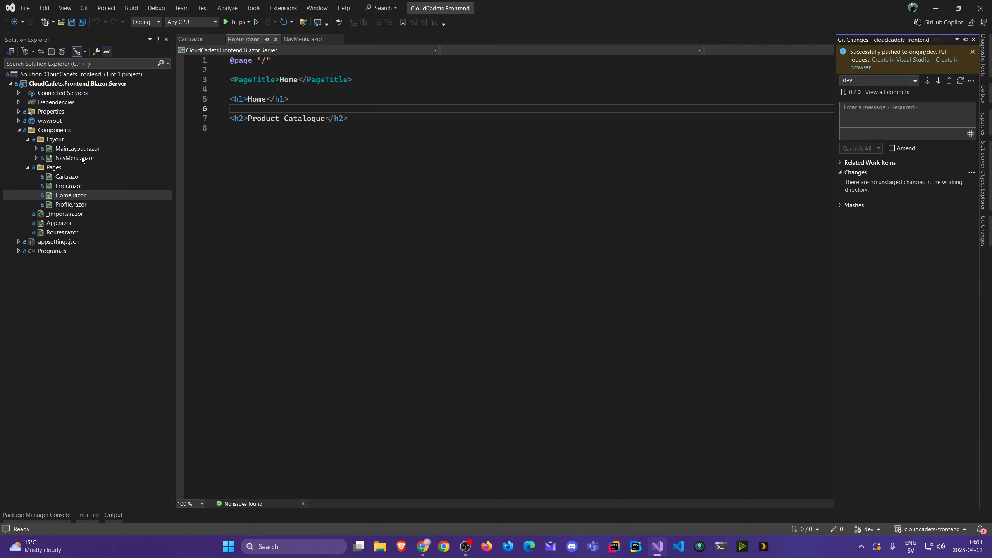
pyautogui.click(78, 179)
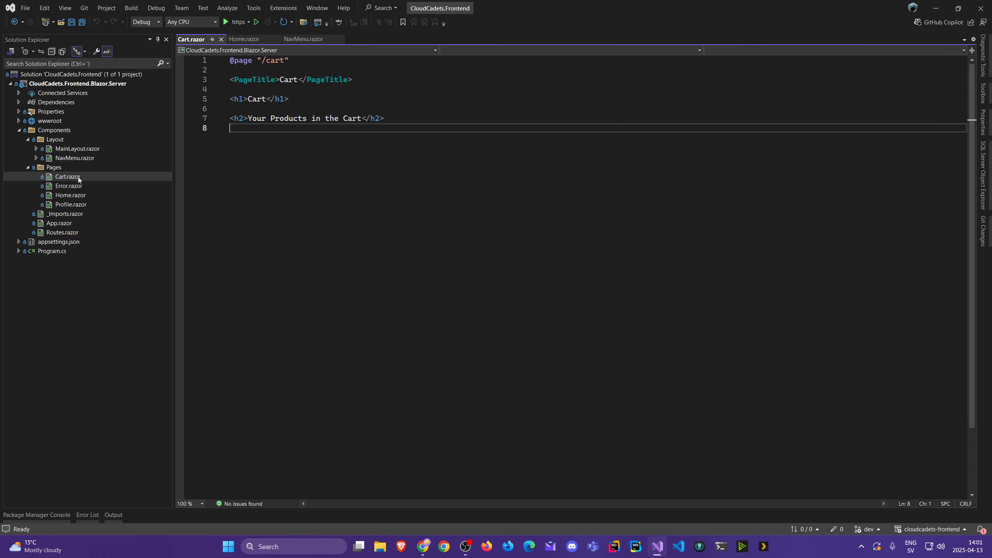
pyautogui.doubleClick(75, 205)
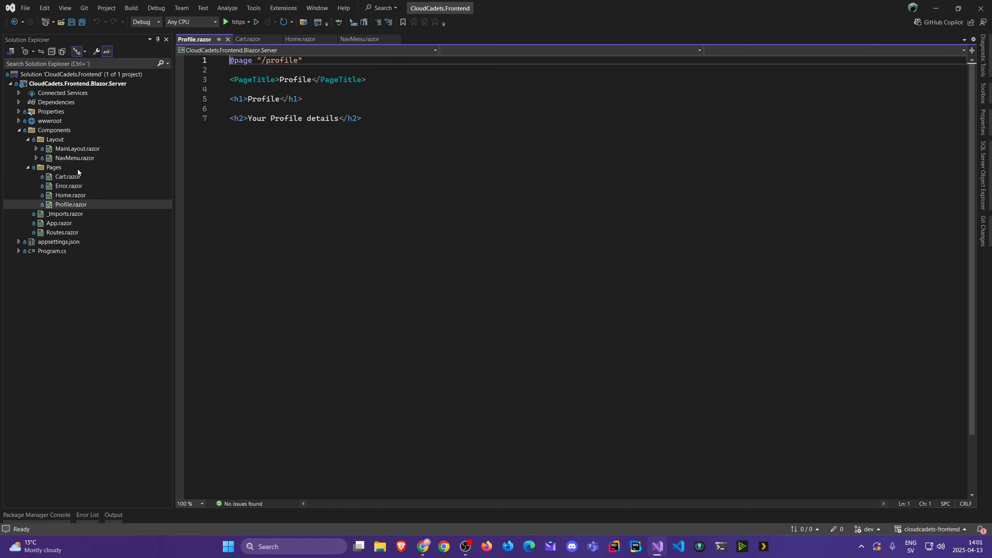
pyautogui.click(72, 156)
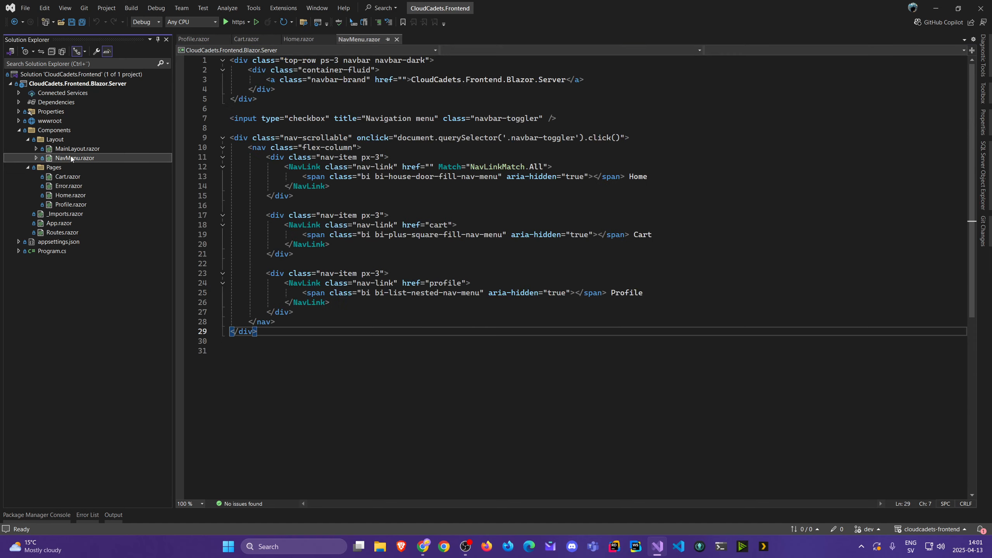
pyautogui.click(70, 156)
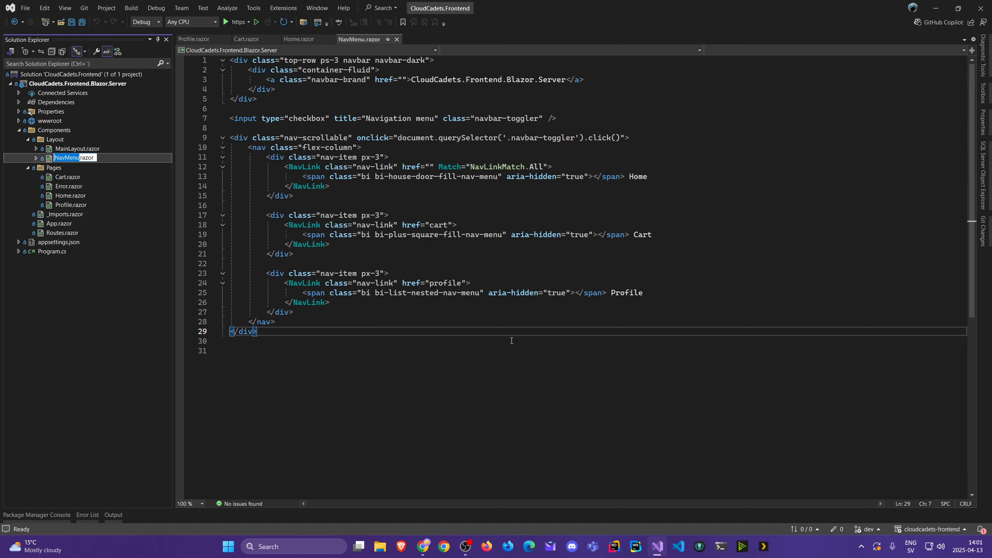
# Step: Switch back to Azure DevOps in the browser and open the branch policies of the dev branch in cloudcadets-frontend
pyautogui.click(426, 555)
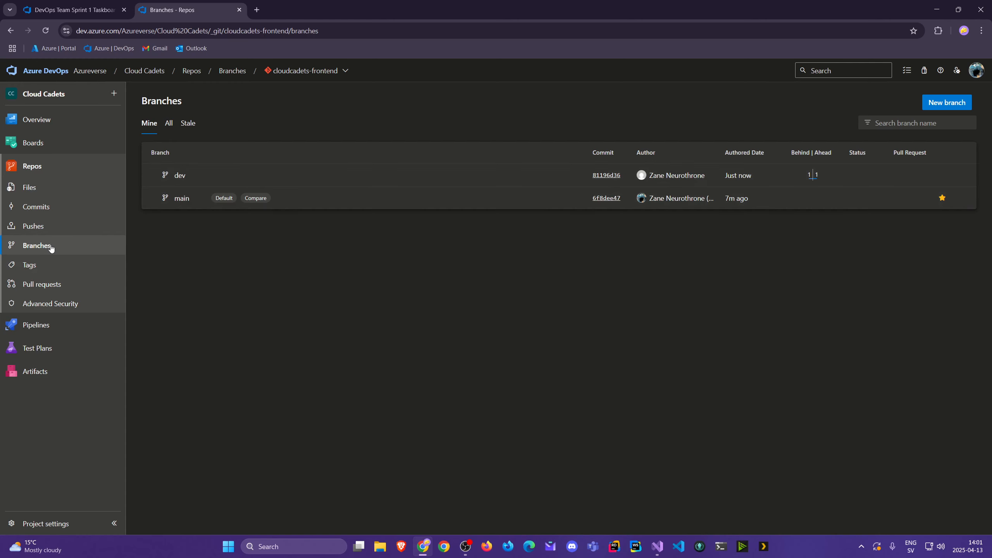
pyautogui.click(45, 180)
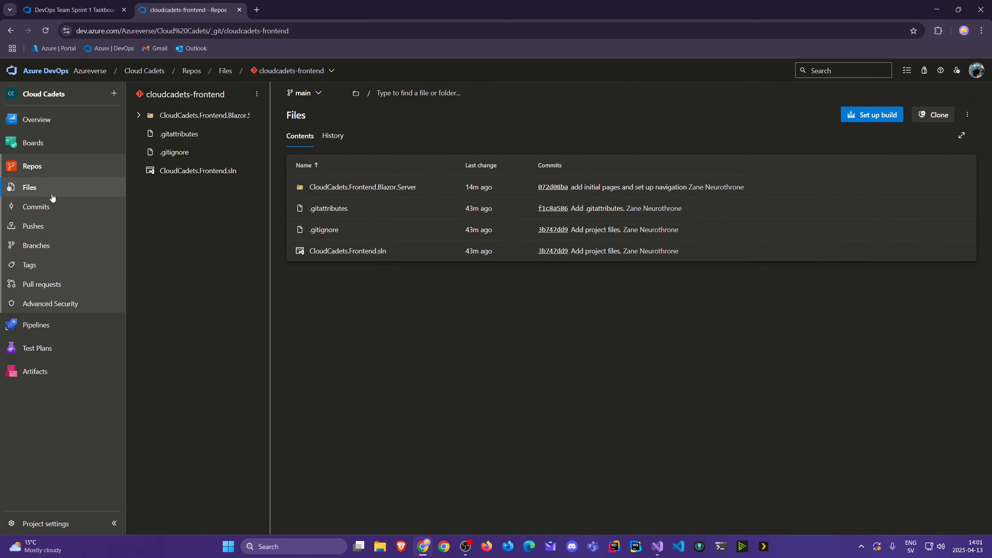
pyautogui.click(56, 250)
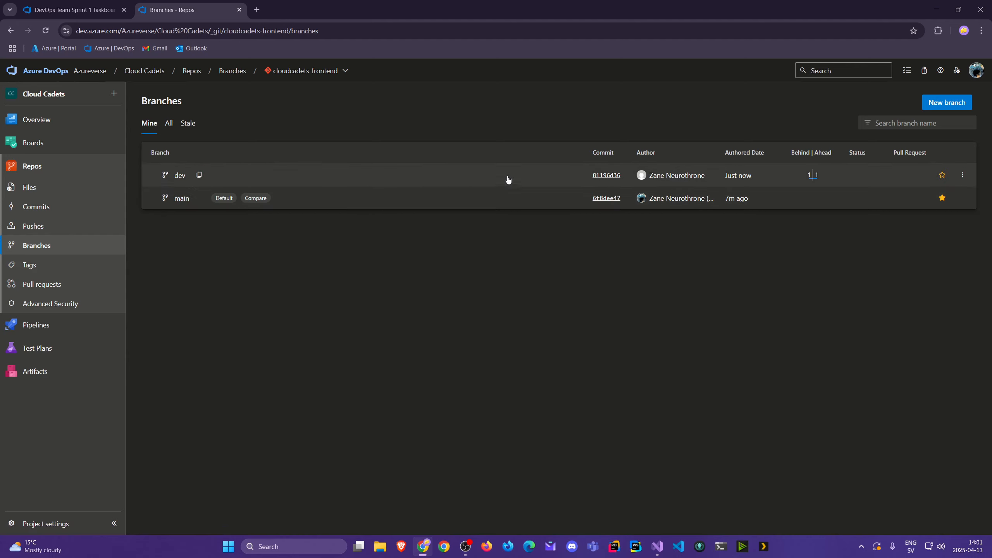
pyautogui.moveTo(952, 182)
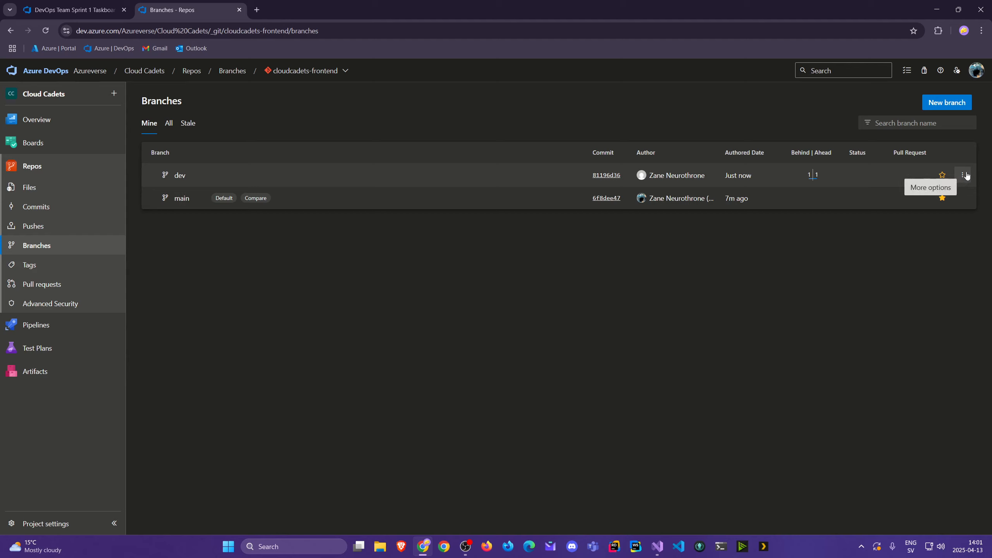
pyautogui.click(963, 175)
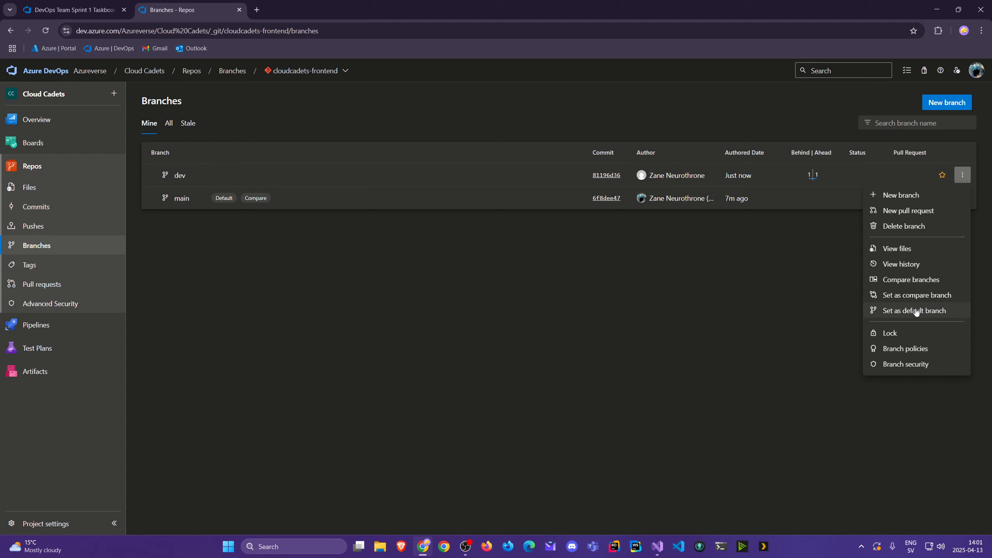
pyautogui.click(909, 349)
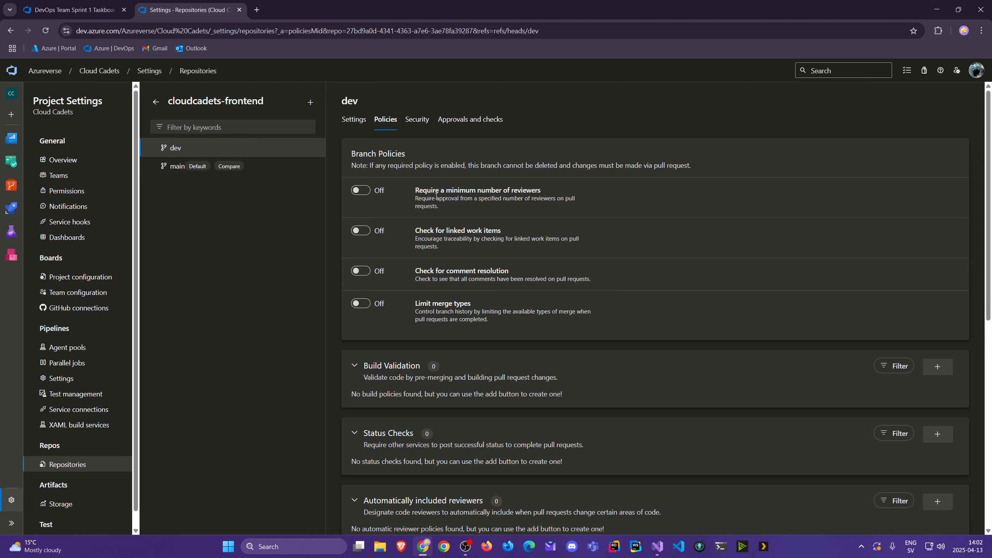
# Step: Require a minimum of 1 reviewer on the dev branch and allow requestors to approve their own changes
pyautogui.click(360, 191)
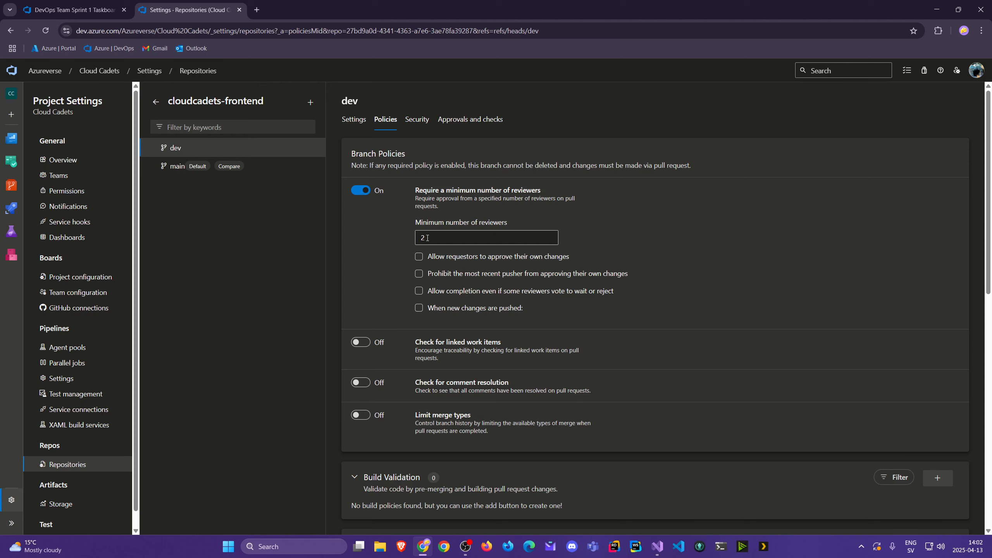
pyautogui.moveTo(427, 238); pyautogui.dragTo(418, 239)
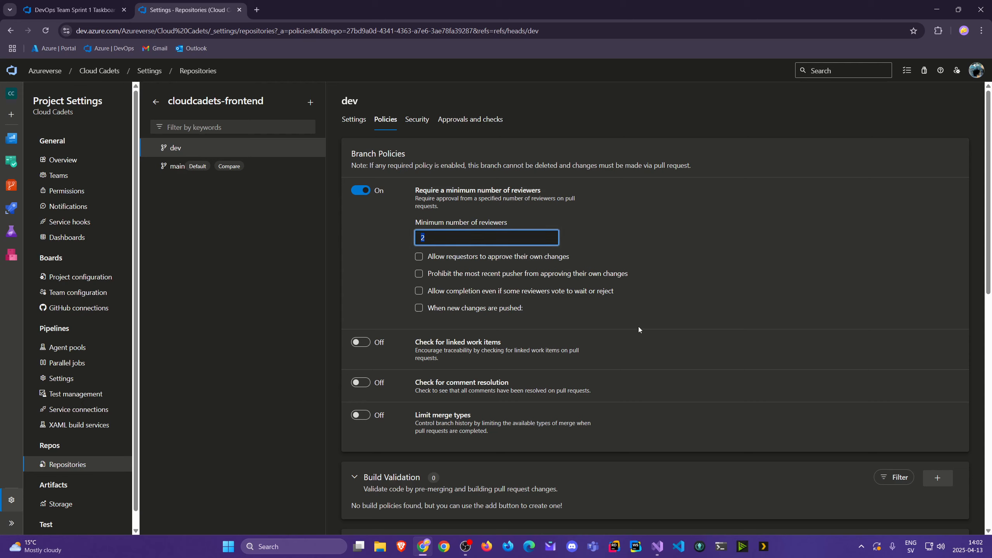
pyautogui.write('1')
pyautogui.click(449, 258)
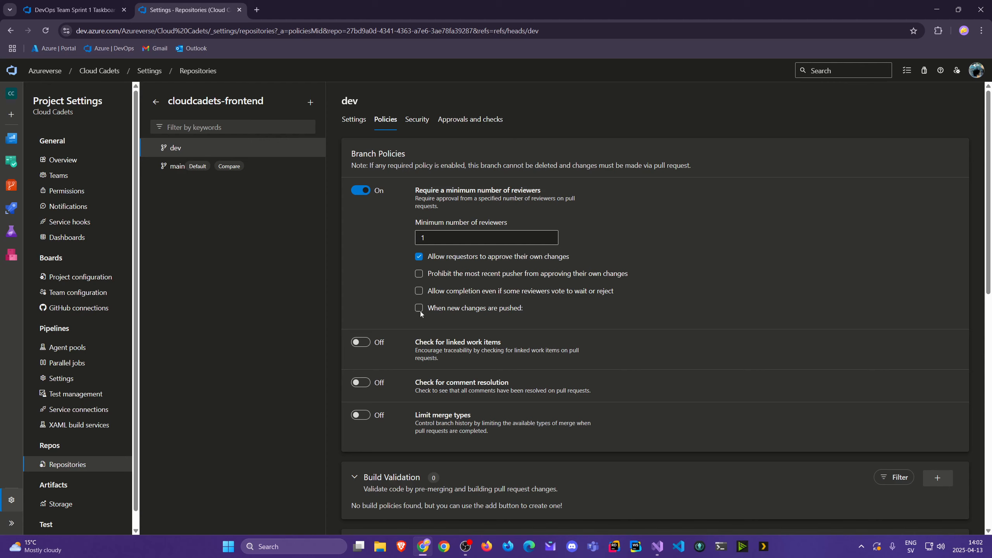
# Step: Enable the check for linked work items on the dev branch and make it Optional
pyautogui.click(360, 343)
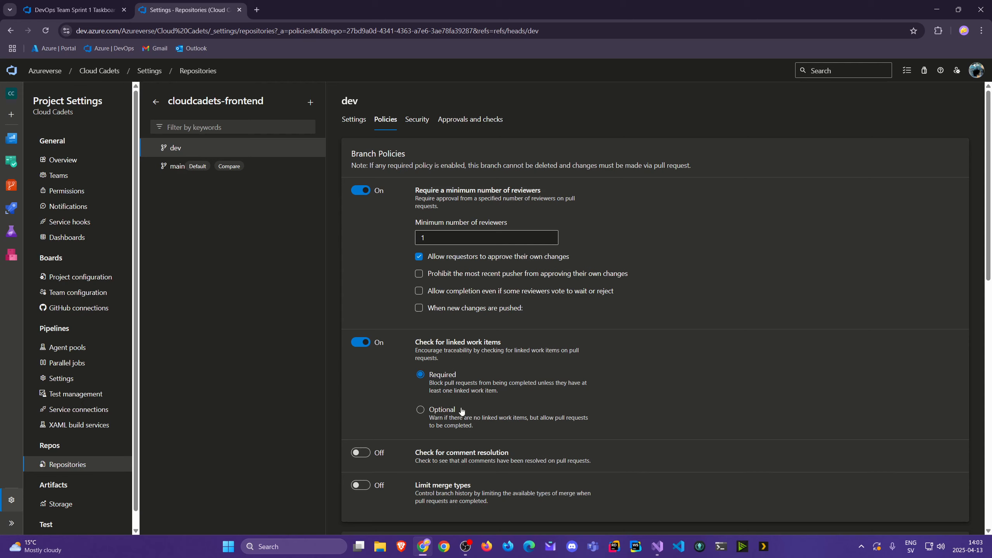
pyautogui.click(449, 413)
pyautogui.scroll(-4, 375, 364)
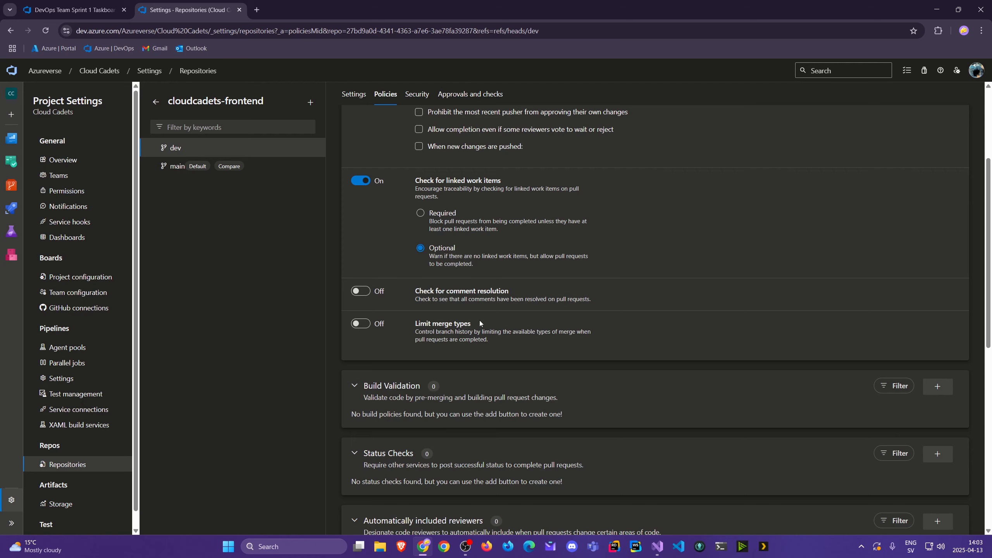
pyautogui.scroll(2, 460, 410)
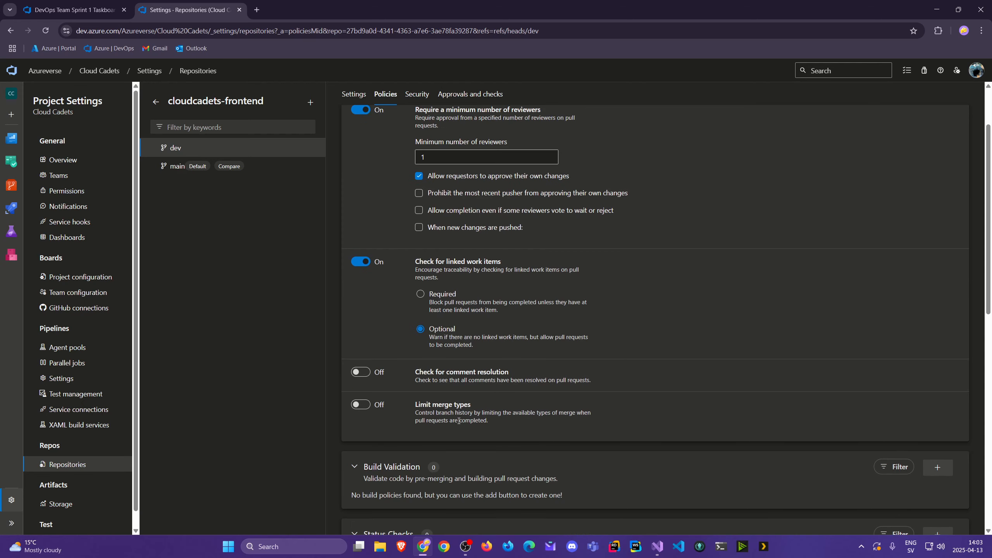
# Step: Leave the project settings and return to the cloudcadets-frontend branches list to check the dev branch
pyautogui.click(155, 102)
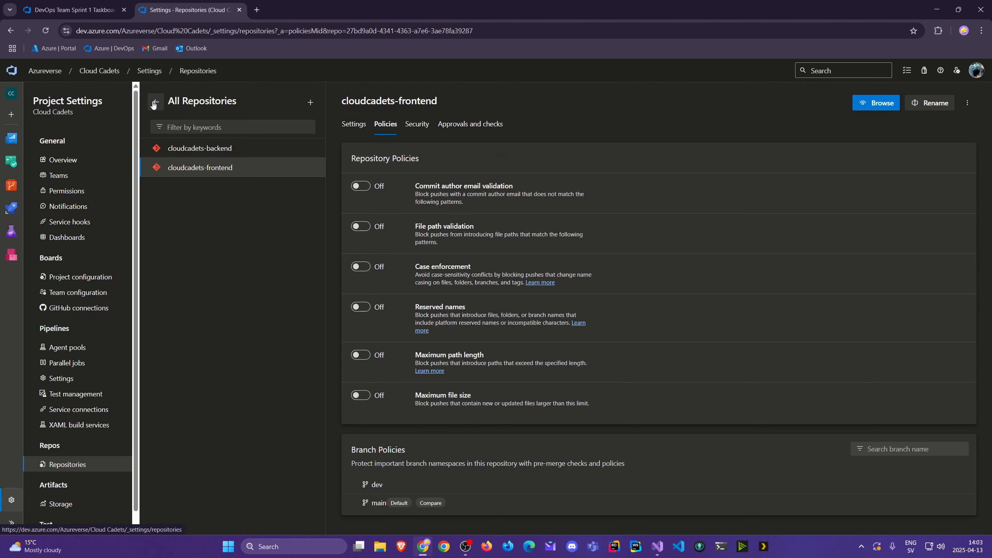
pyautogui.click(105, 75)
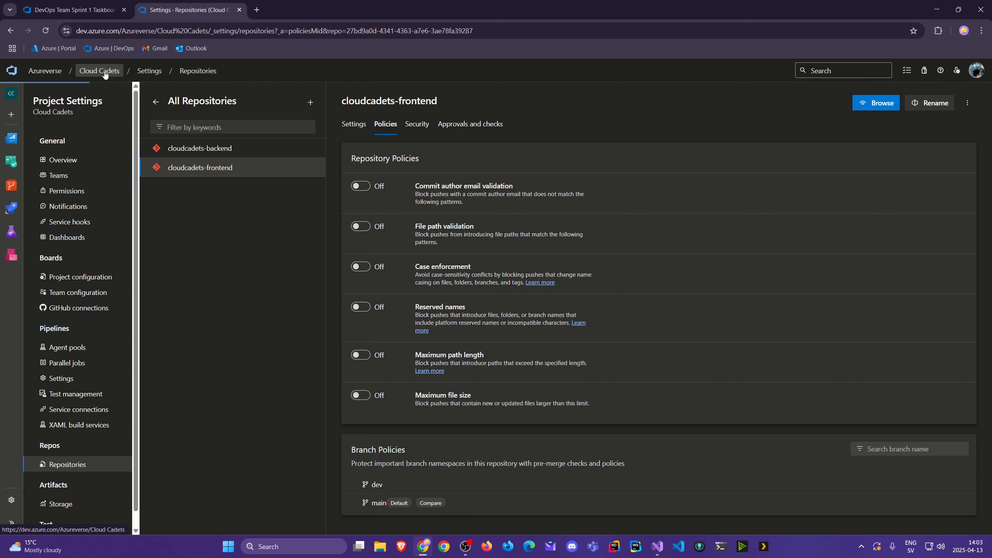
pyautogui.click(67, 224)
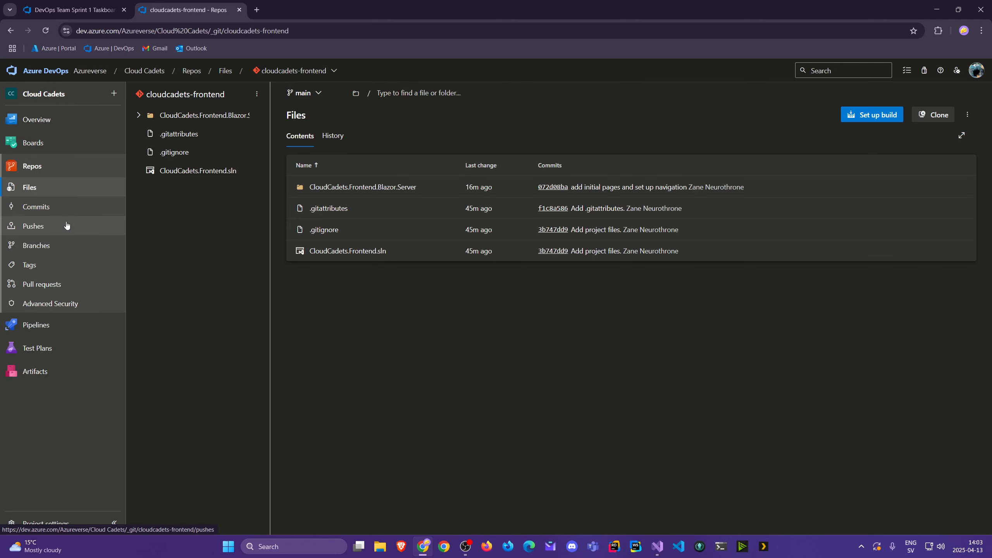
pyautogui.click(67, 250)
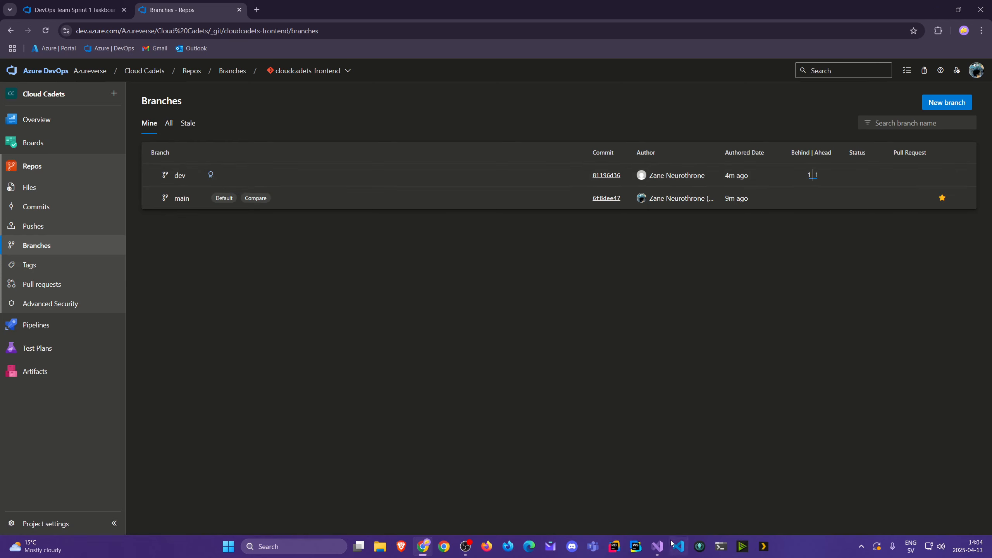
# Step: Switch to the CloudCadets.Frontend solution in Visual Studio
pyautogui.click(658, 547)
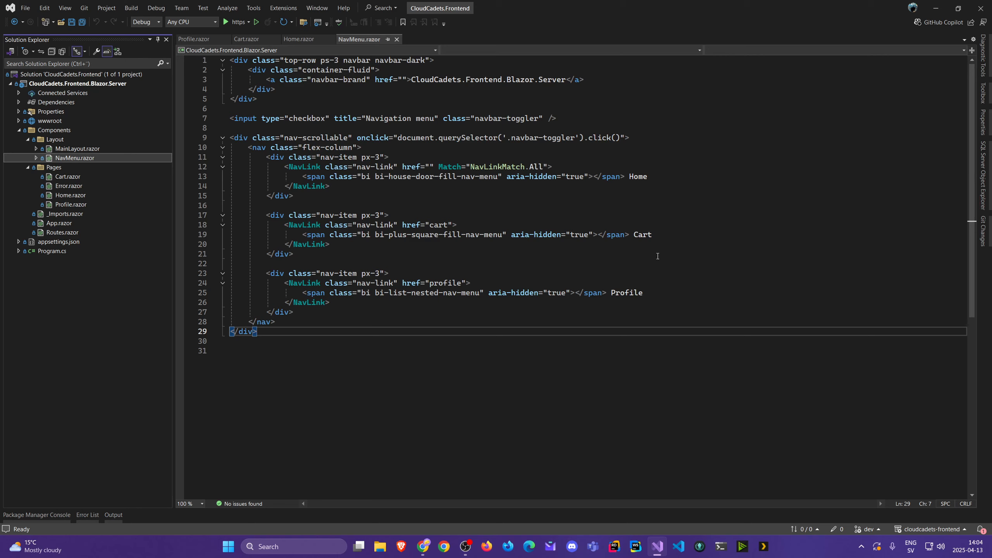
pyautogui.rightClick(56, 168)
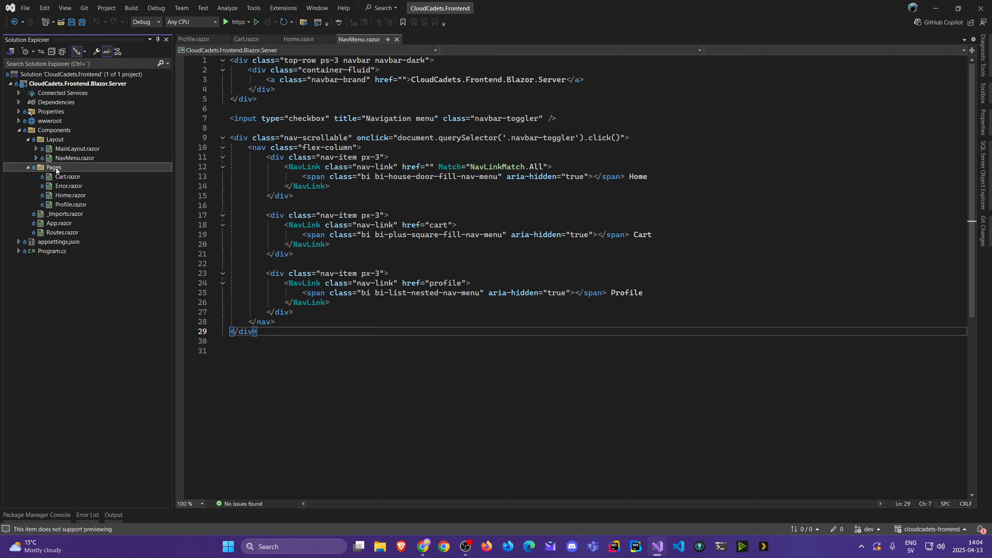
pyautogui.moveTo(95, 198)
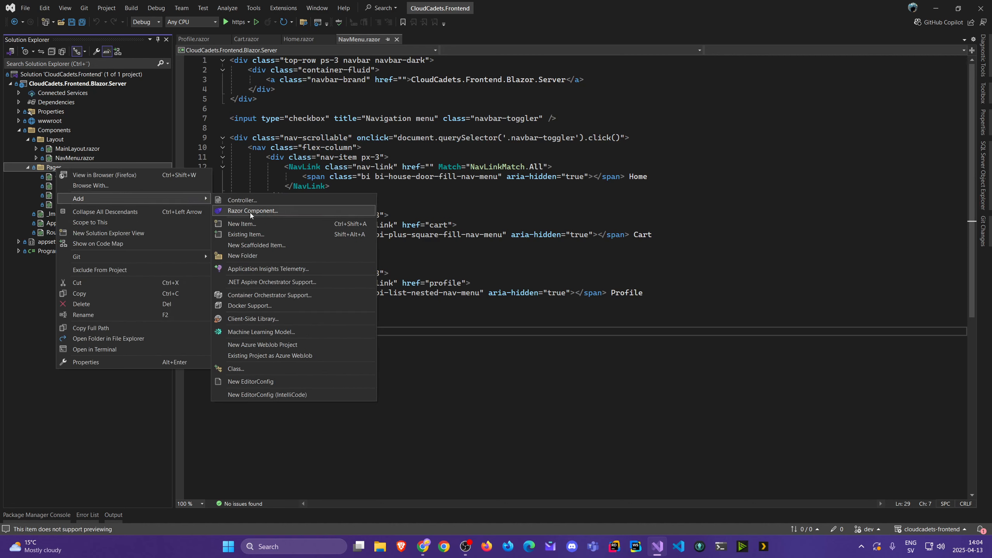
pyautogui.click(751, 423)
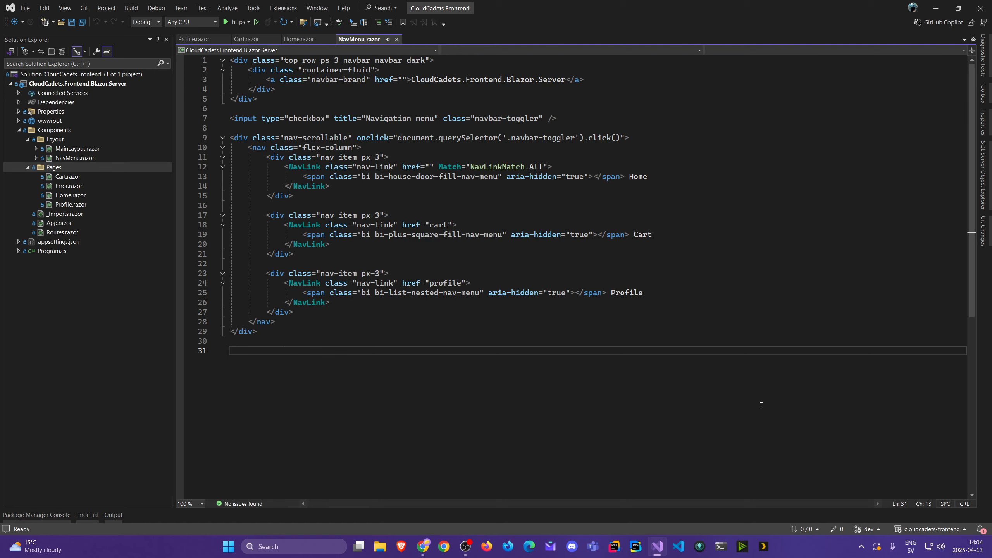
# Step: Create and check out a new Git branch named sign-up-feature based on dev
pyautogui.click(86, 9)
pyautogui.click(122, 103)
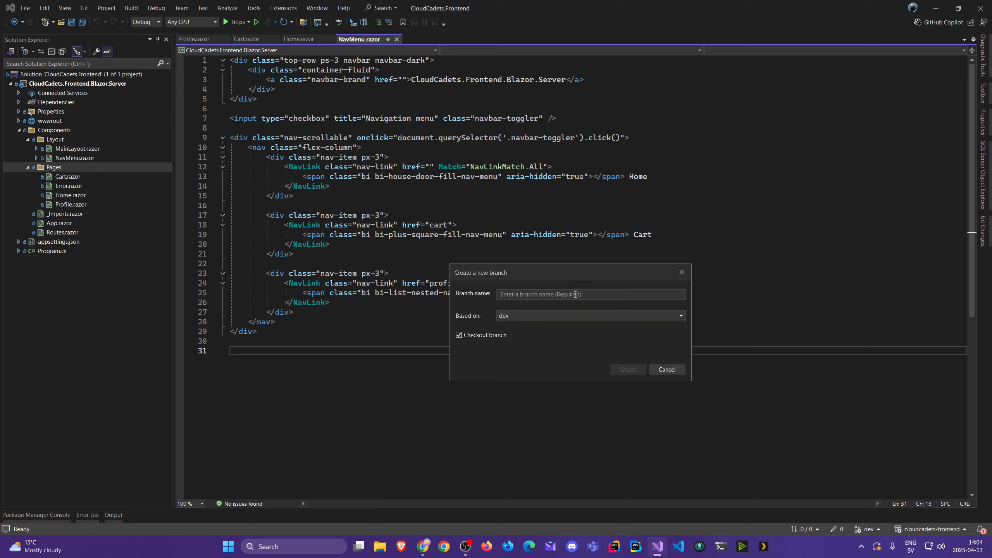
pyautogui.write('login')
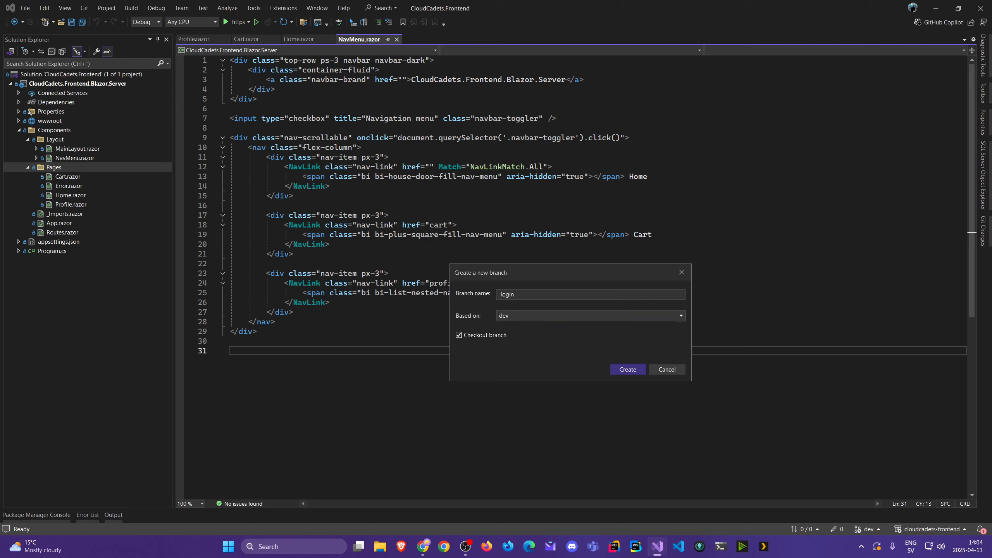
pyautogui.write('-feature')
pyautogui.doubleClick(510, 295)
pyautogui.write('sign-up')
pyautogui.click(620, 368)
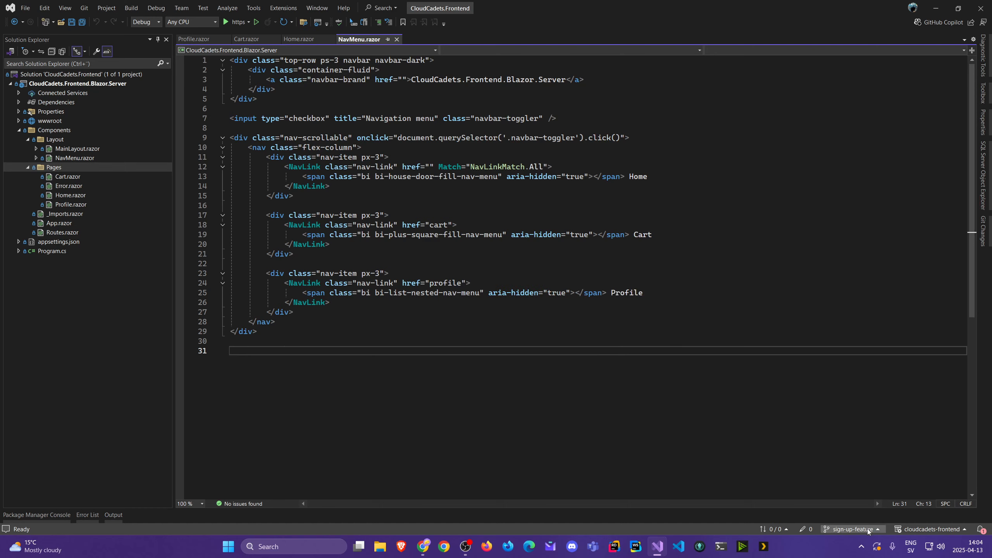
# Step: Check out the dev branch again, add the line "My items" at the end of Cart.razor and save the file
pyautogui.click(856, 528)
pyautogui.click(838, 407)
pyautogui.doubleClick(76, 177)
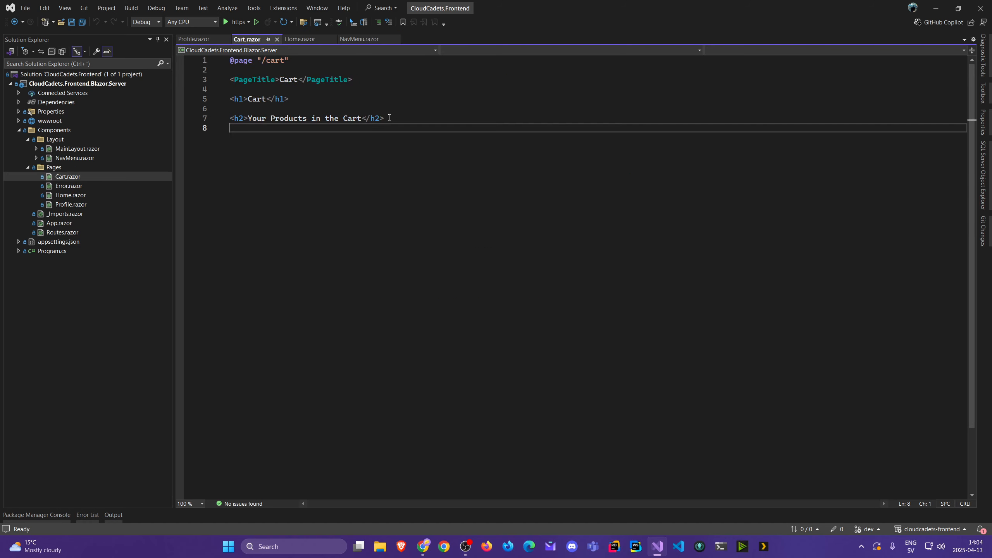
pyautogui.press('Return')
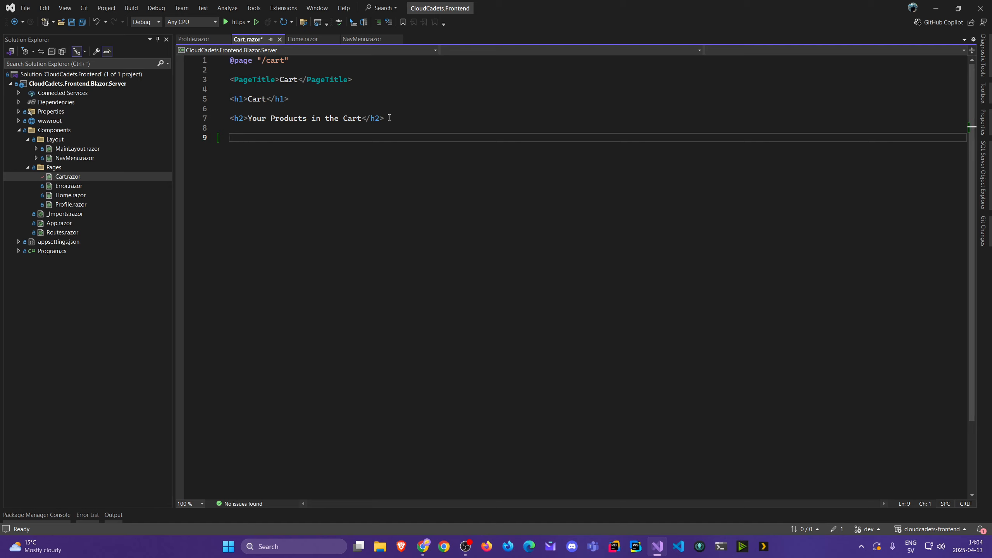
pyautogui.write('My item')
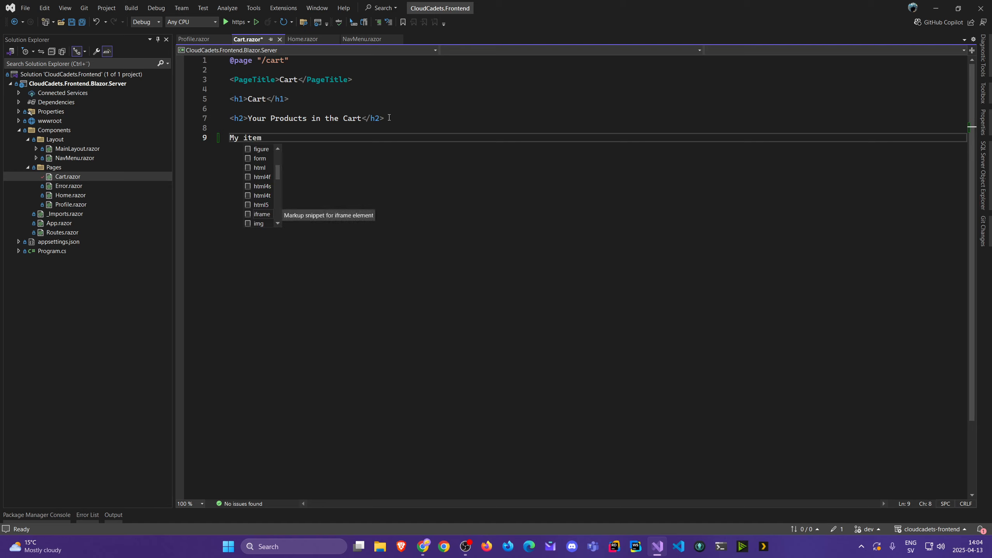
pyautogui.write('s')
pyautogui.press('Escape')
pyautogui.hotkey('ctrl', 's')
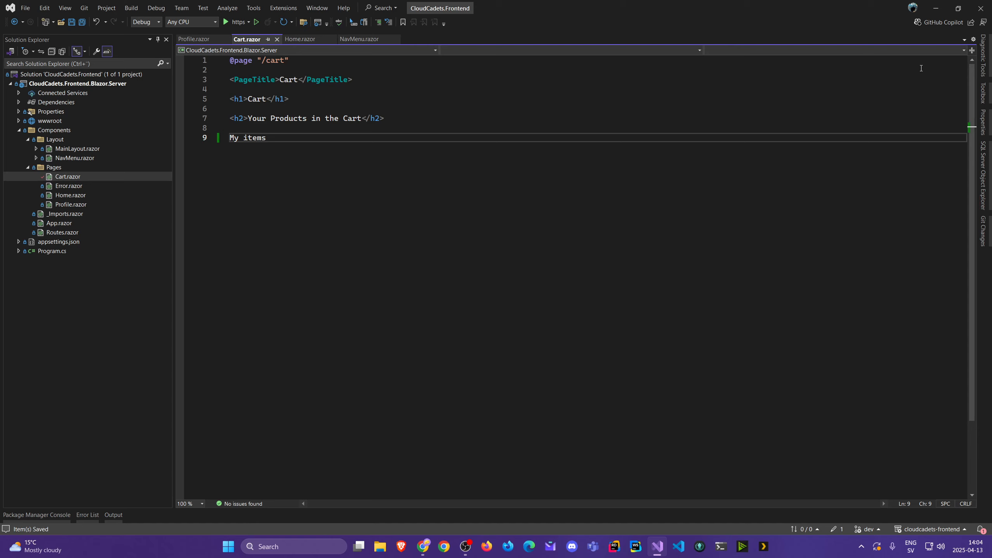
# Step: Commit all changes on dev with the message "add some text" and try to push the commit to the remote
pyautogui.click(983, 231)
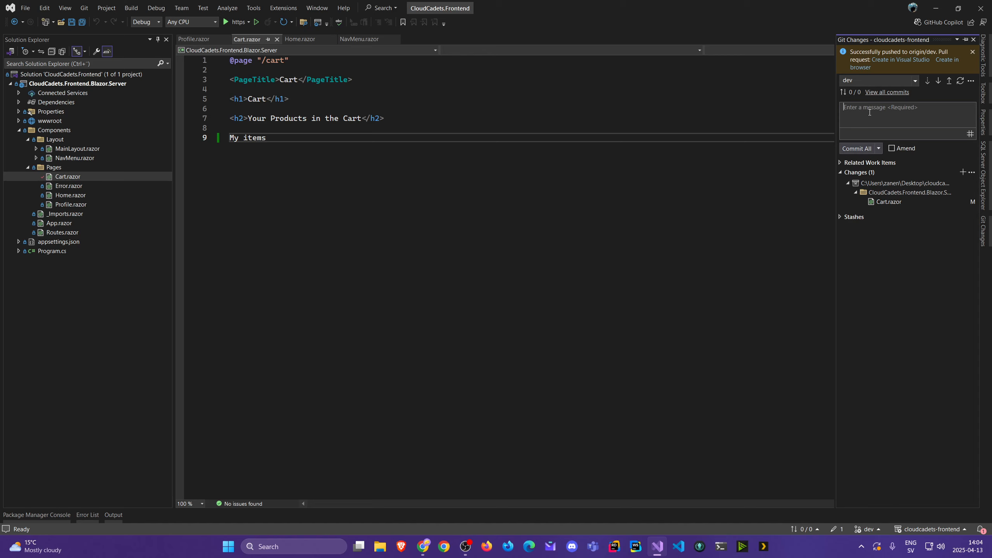
pyautogui.write('add some text')
pyautogui.click(852, 149)
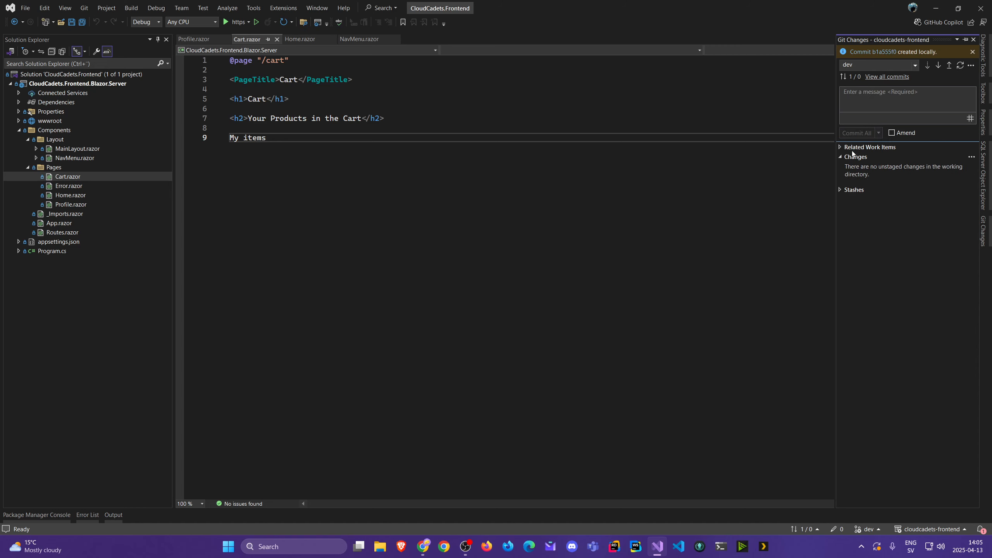
pyautogui.click(949, 65)
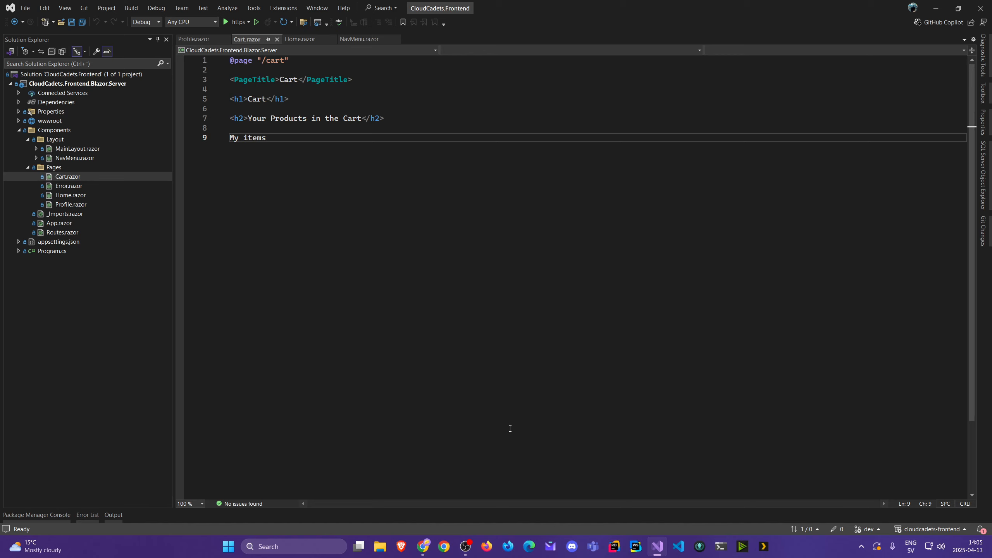
# Step: Refresh the Azure DevOps branches list to check the dev branch, and return to Visual Studio to review the push status
pyautogui.hotkey('alt', 'Tab')
pyautogui.press('F5')
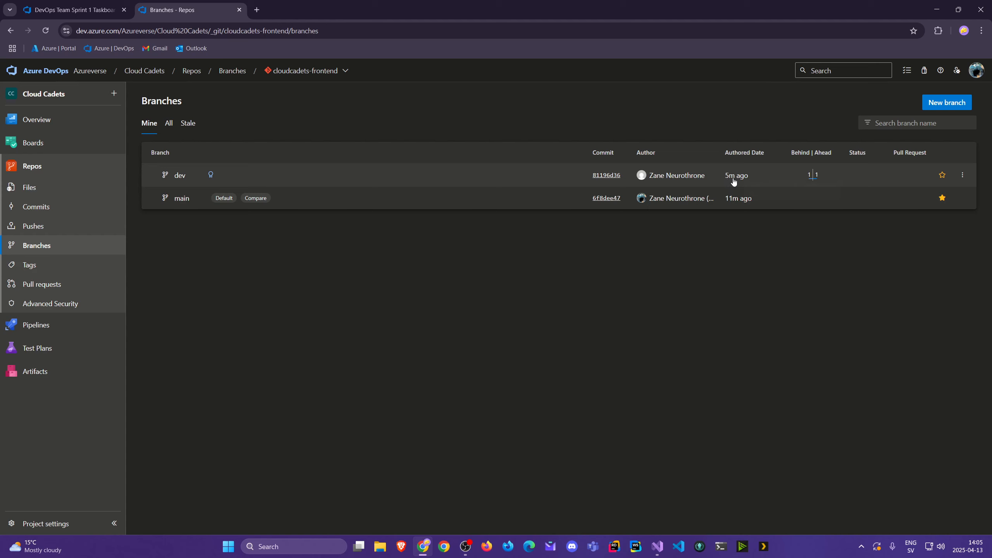
pyautogui.hotkey('alt', 'Tab')
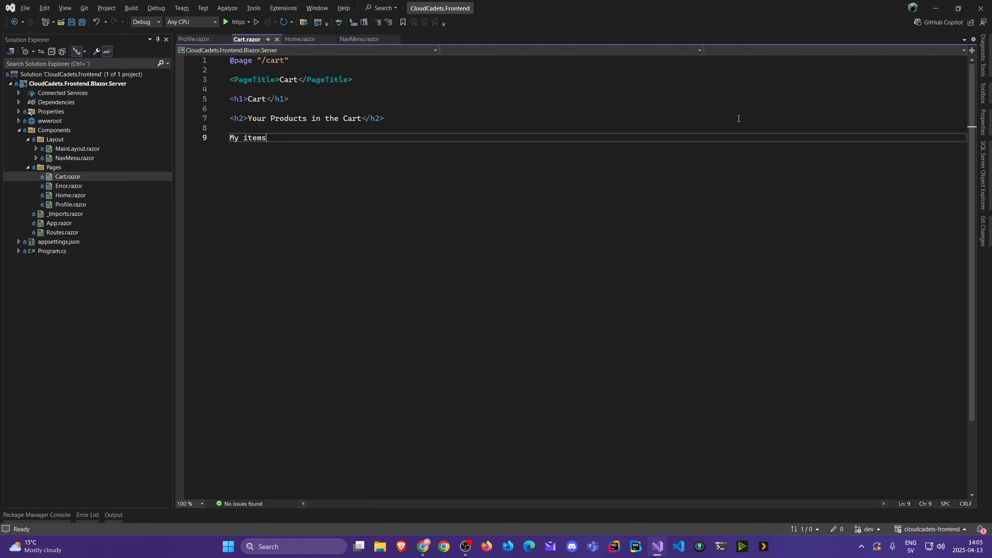
pyautogui.click(981, 229)
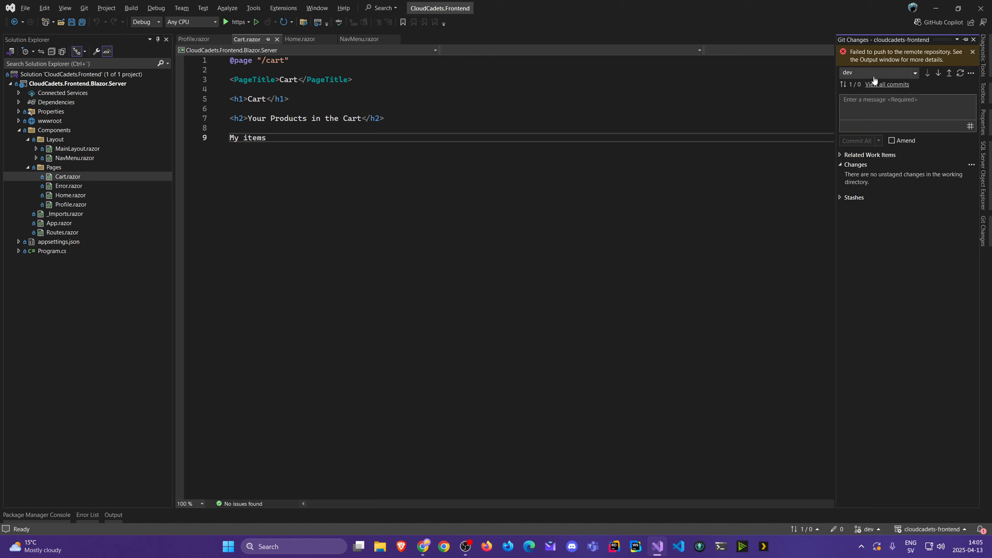
pyautogui.click(616, 226)
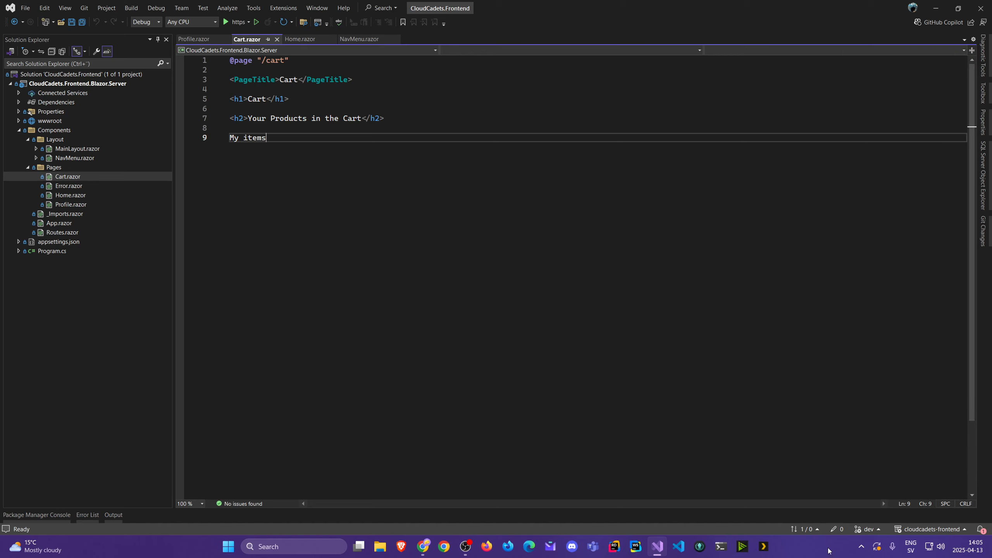
# Step: Check out the sign-up-feature branch and add a Razor component named SignUp to the Pages folder
pyautogui.click(871, 528)
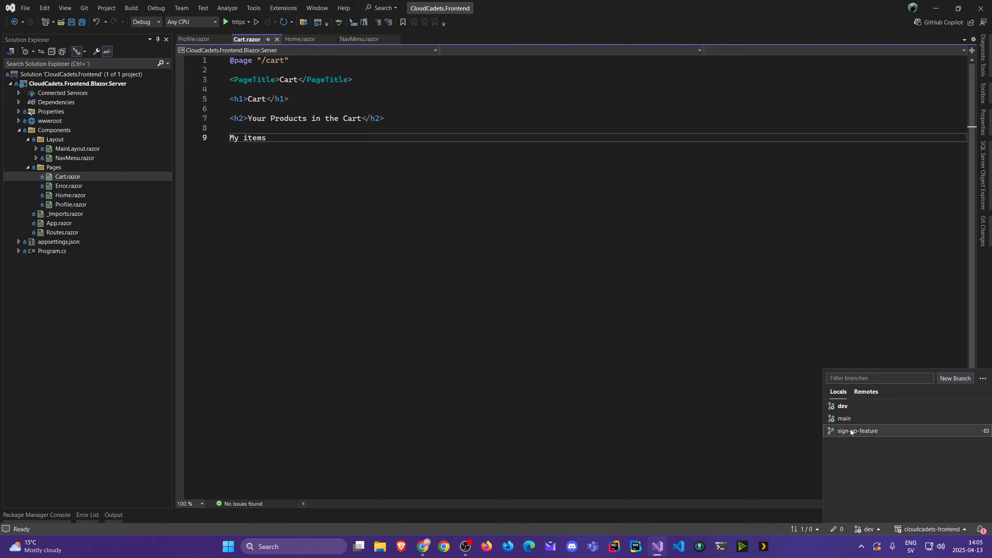
pyautogui.click(851, 429)
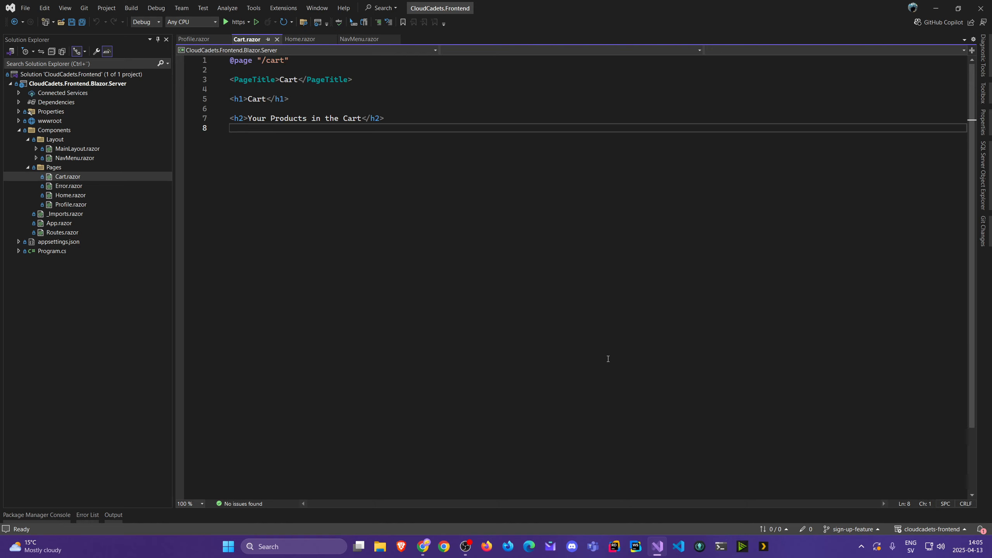
pyautogui.rightClick(49, 168)
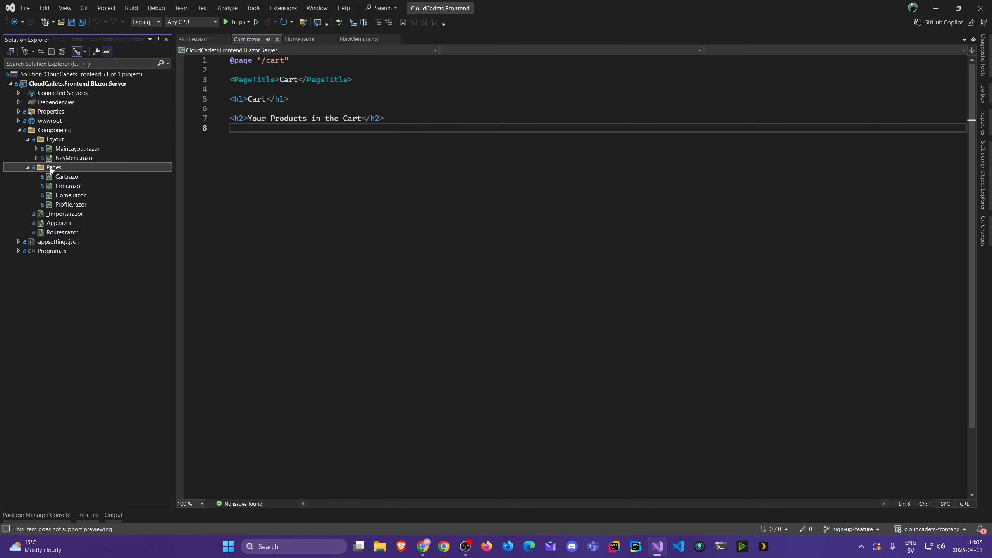
pyautogui.moveTo(76, 197)
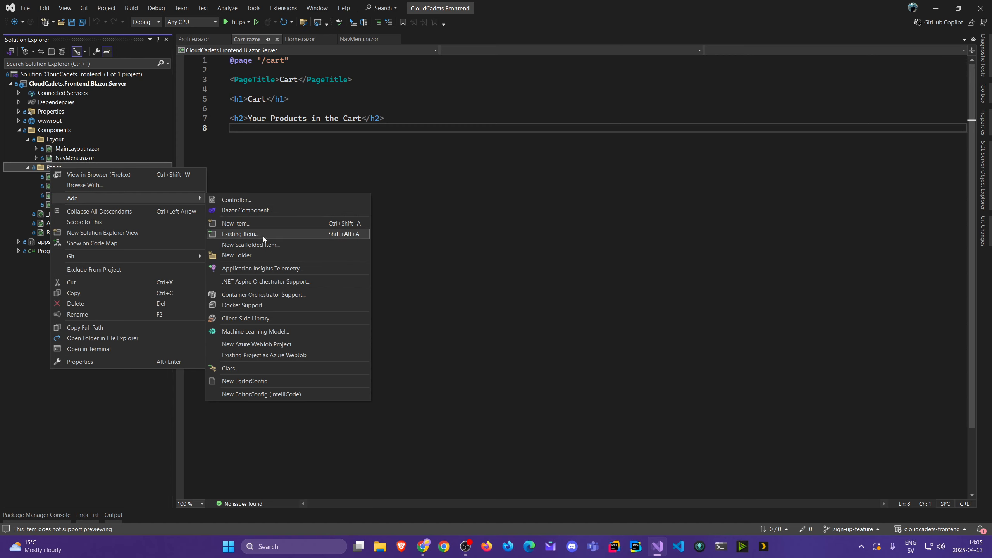
pyautogui.click(258, 210)
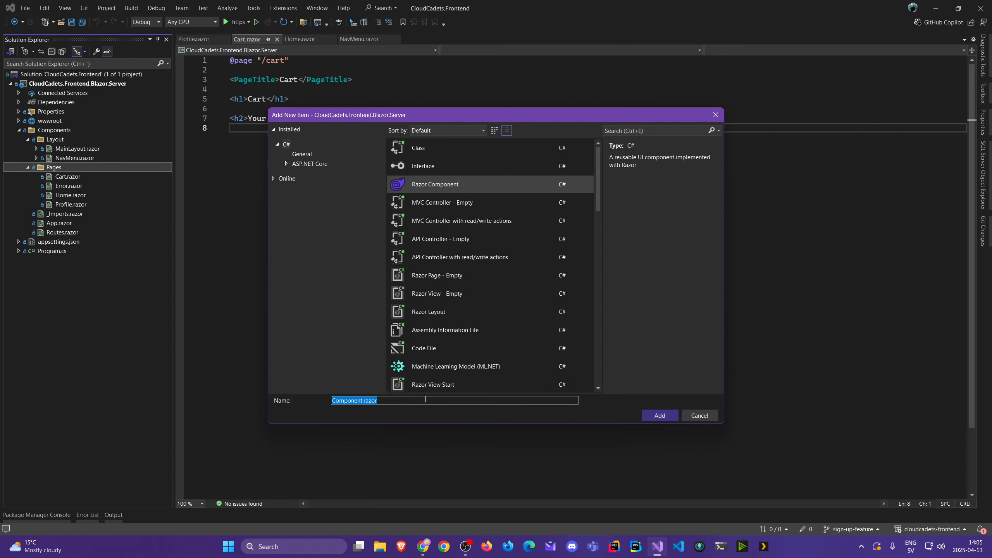
pyautogui.write('SignUp')
pyautogui.press('Return')
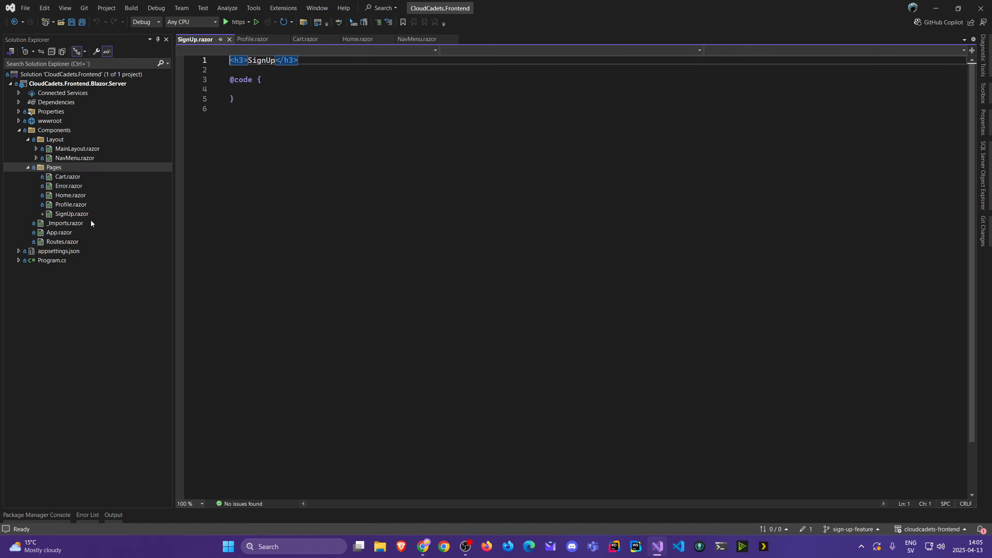
# Step: Replace the entire content of SignUp.razor with a copy of the Profile.razor markup
pyautogui.doubleClick(82, 204)
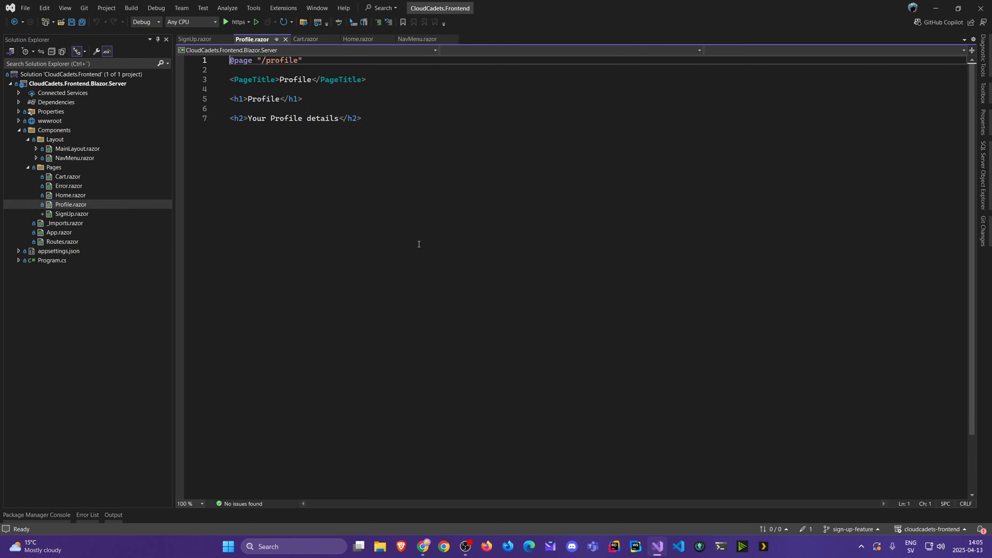
pyautogui.hotkey('ctrl', 'a')
pyautogui.hotkey('ctrl', 'c')
pyautogui.click(204, 41)
pyautogui.click(362, 191)
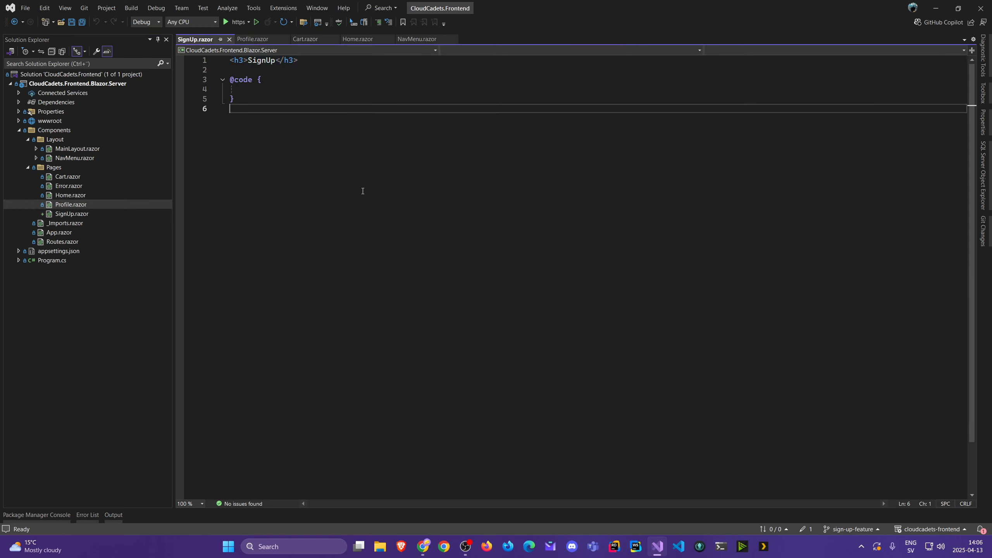
pyautogui.hotkey('ctrl', 'a')
pyautogui.hotkey('ctrl', 'v')
# Step: Set the page route in SignUp.razor to "/sign-up" and the PageTitle to "Sign Up"
pyautogui.doubleClick(283, 60)
pyautogui.write('sign-up')
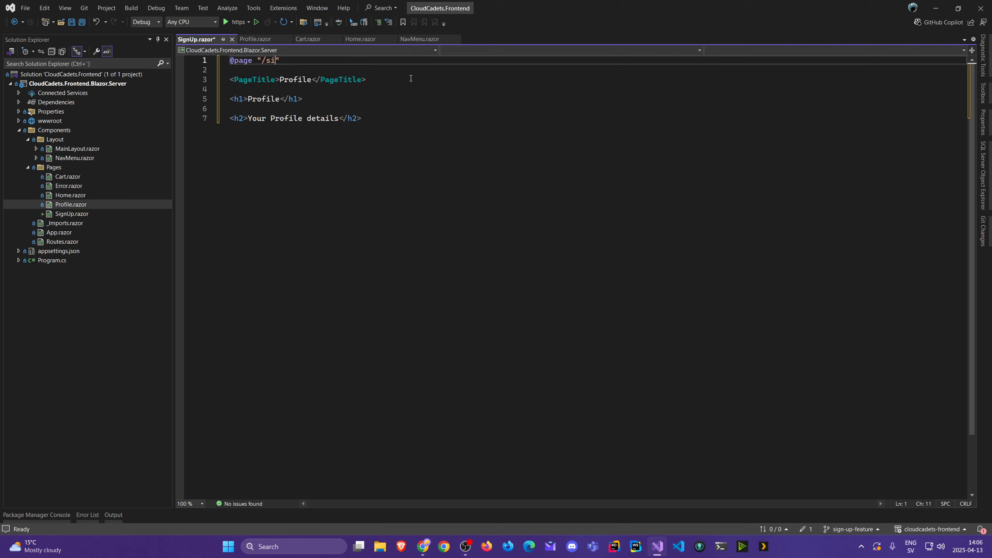
pyautogui.press('Down')
pyautogui.press('Down')
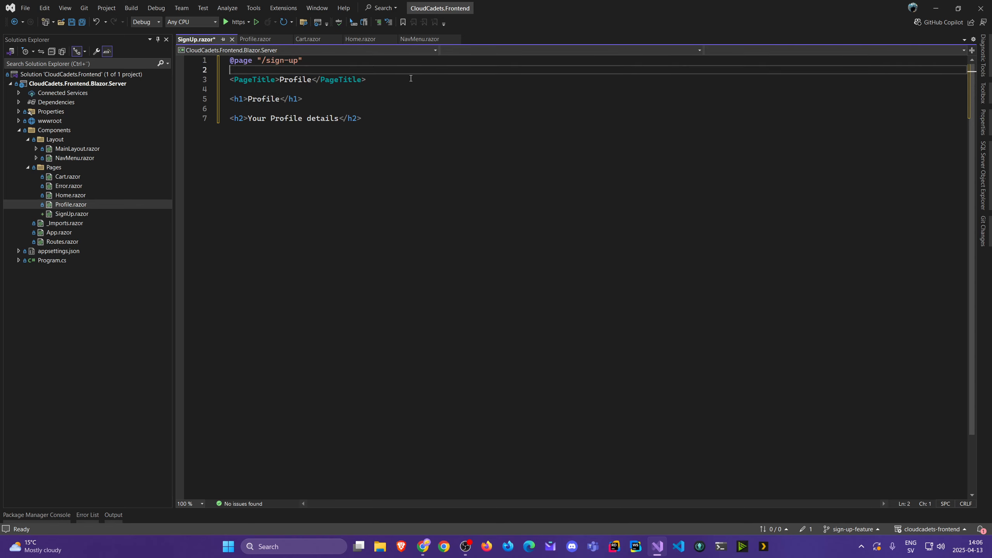
pyautogui.hotkey('ctrl', 'Left')
pyautogui.hotkey('ctrl', 'Delete')
pyautogui.write('Sign Up')
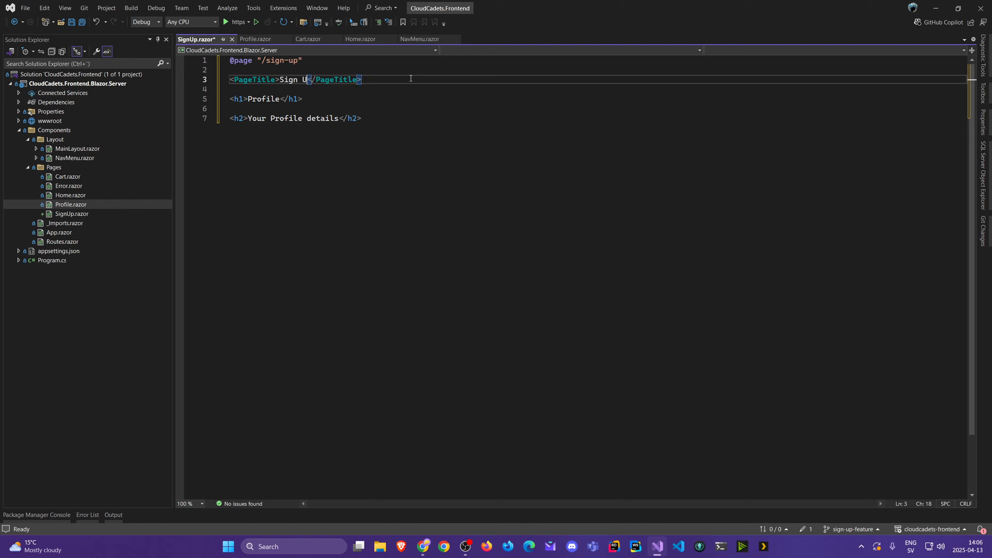
# Step: Change the h1 heading text in SignUp.razor to "Sign Up"
pyautogui.press('Down')
pyautogui.press('Down')
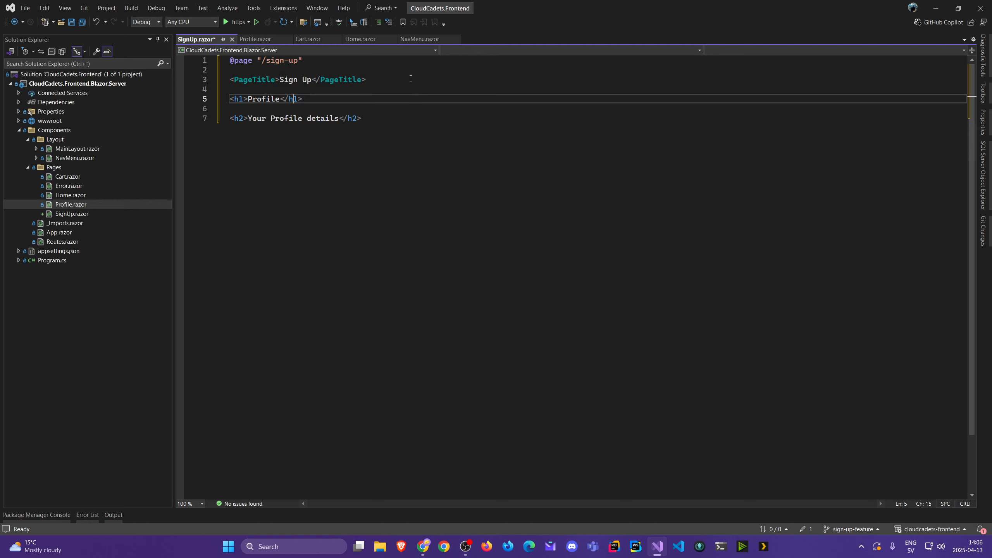
pyautogui.hotkey('ctrl', 'Left')
pyautogui.hotkey('ctrl', 'Left')
pyautogui.hotkey('ctrl', 'Left')
pyautogui.hotkey('ctrl', 'Left')
pyautogui.hotkey('ctrl', 'Delete')
pyautogui.write('Sign Up')
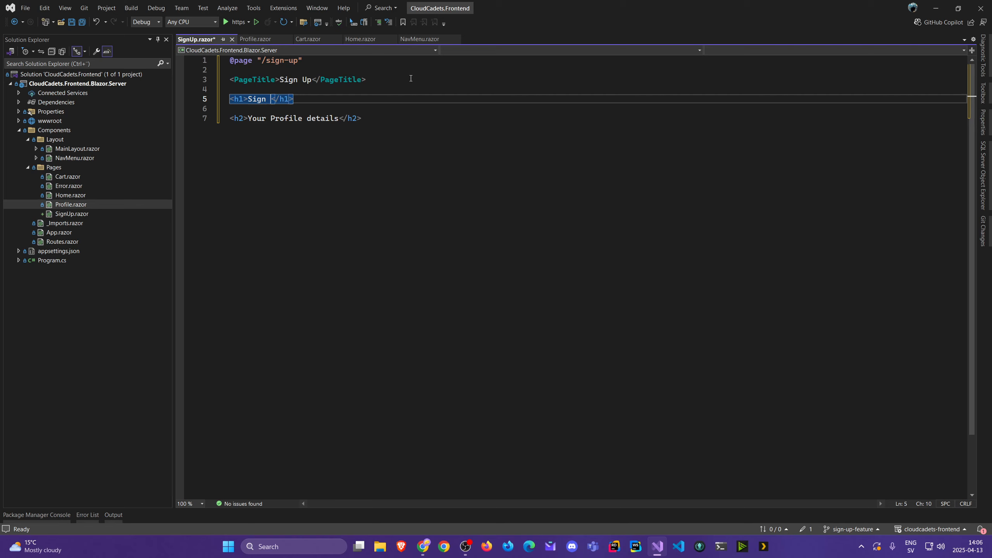
# Step: Replace the h2 line in SignUp.razor with an h2 reading "Sign up Form... COMING SOON" and save the file
pyautogui.press('Down')
pyautogui.press('Down')
pyautogui.press('End')
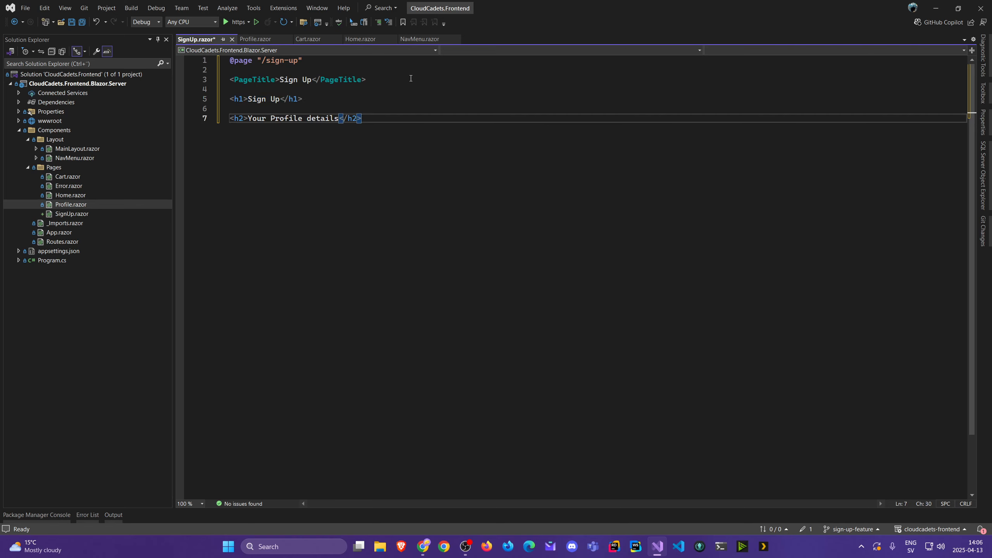
pyautogui.hotkey('shift', 'Home')
pyautogui.write('<h2')
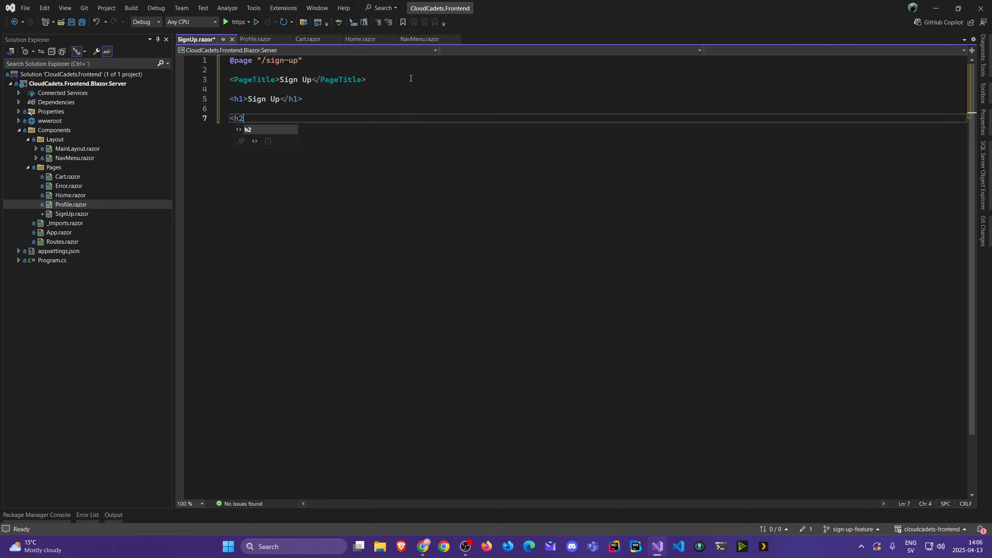
pyautogui.write('>Sign up Form...')
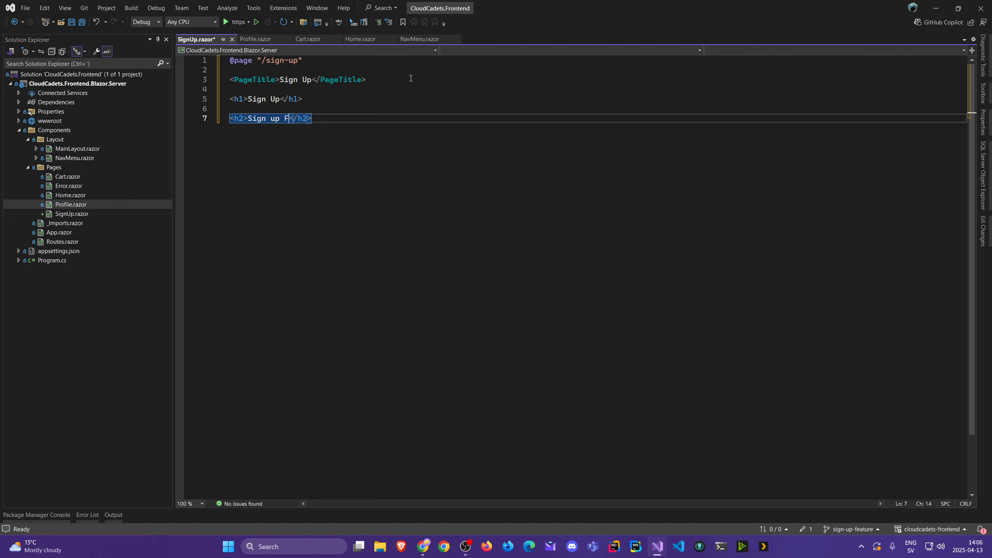
pyautogui.write(' COMI')
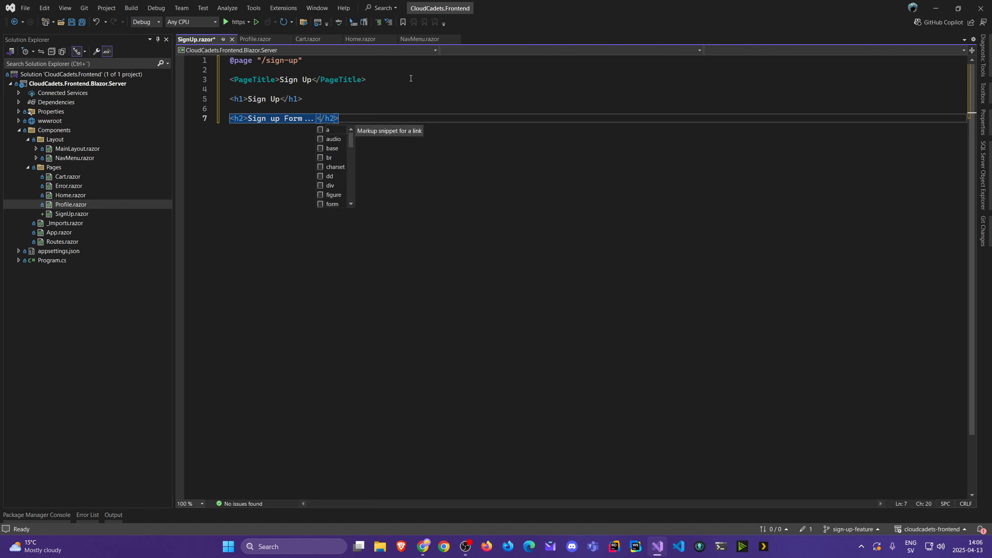
pyautogui.write('NG SOON')
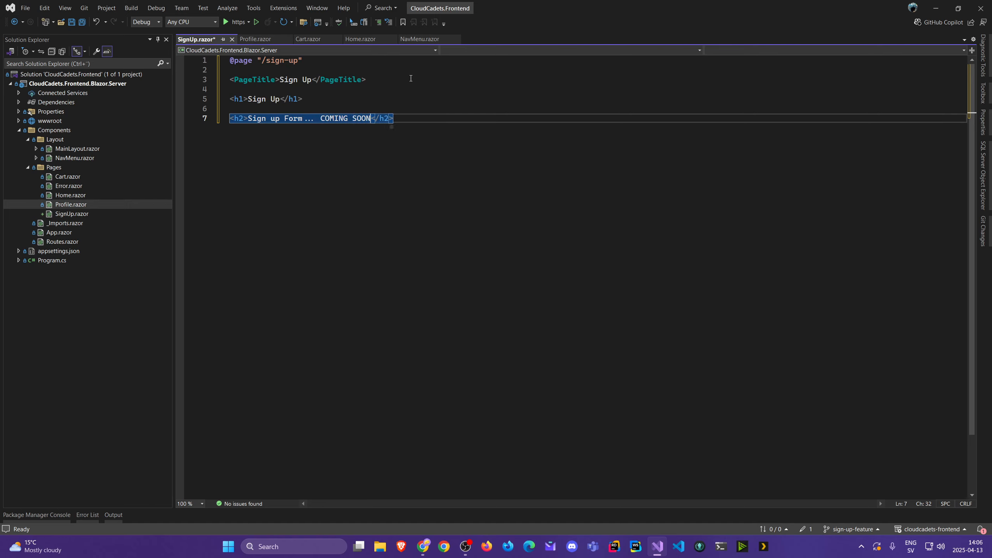
pyautogui.hotkey('ctrl', 's')
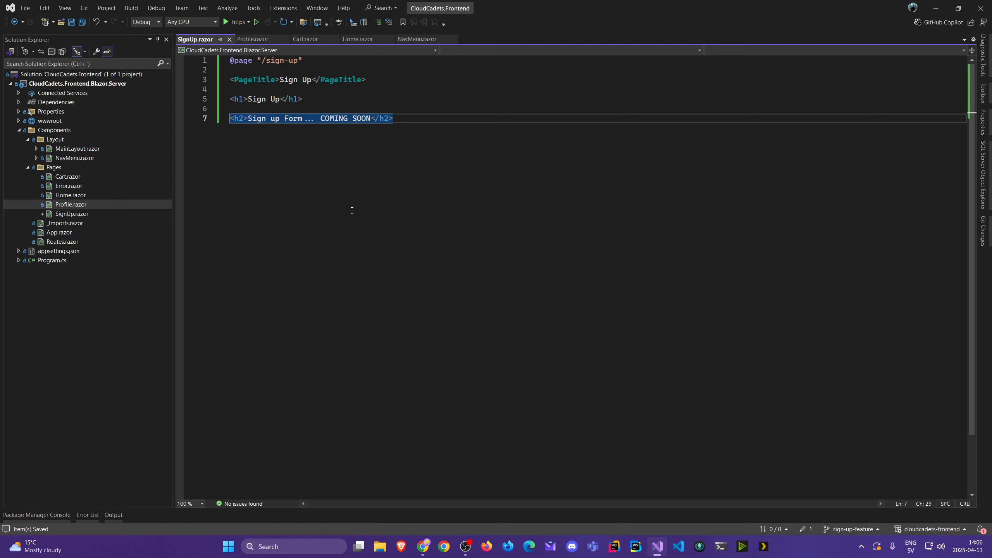
# Step: Duplicate the Profile nav-item block in NavMenu.razor, placing the copy directly below the original inside the nav element
pyautogui.click(73, 158)
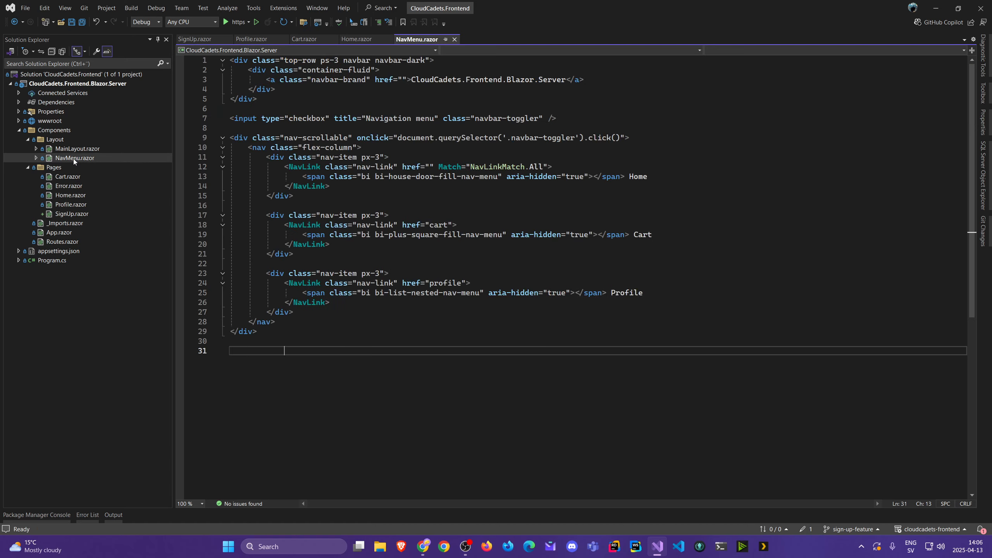
pyautogui.moveTo(303, 312); pyautogui.dragTo(265, 276)
pyautogui.hotkey('ctrl', 'c')
pyautogui.click(310, 317)
pyautogui.press('Return')
pyautogui.press('Return')
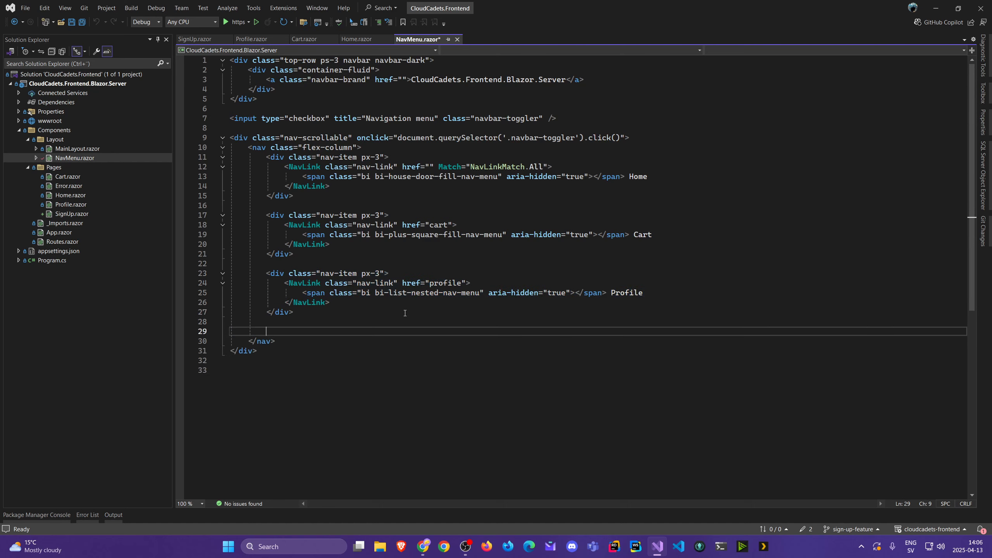
pyautogui.hotkey('ctrl', 'v')
# Step: Set the copied nav link's href to "sign-up" and its label to "Sign Up", and save NavMenu.razor
pyautogui.doubleClick(450, 344)
pyautogui.write('sign-up')
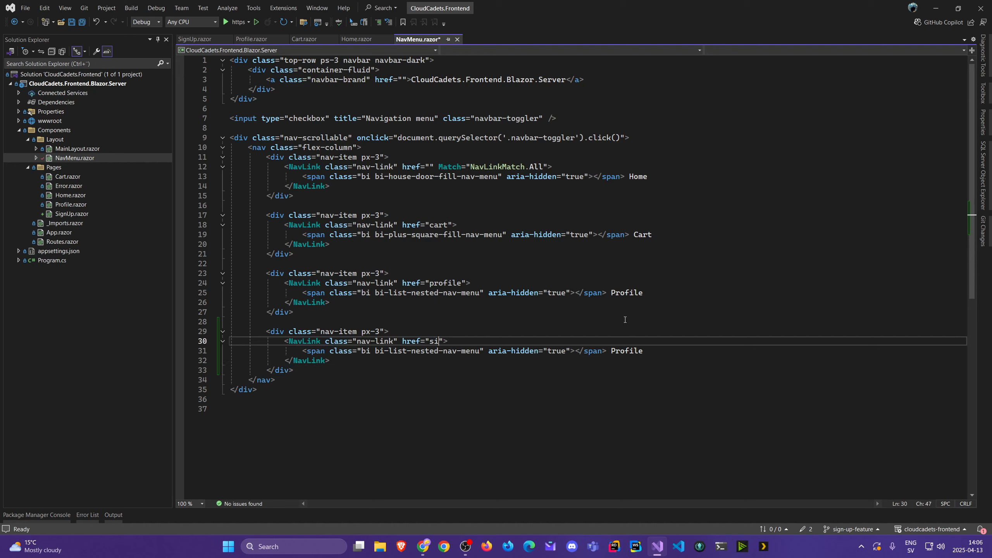
pyautogui.press('Down')
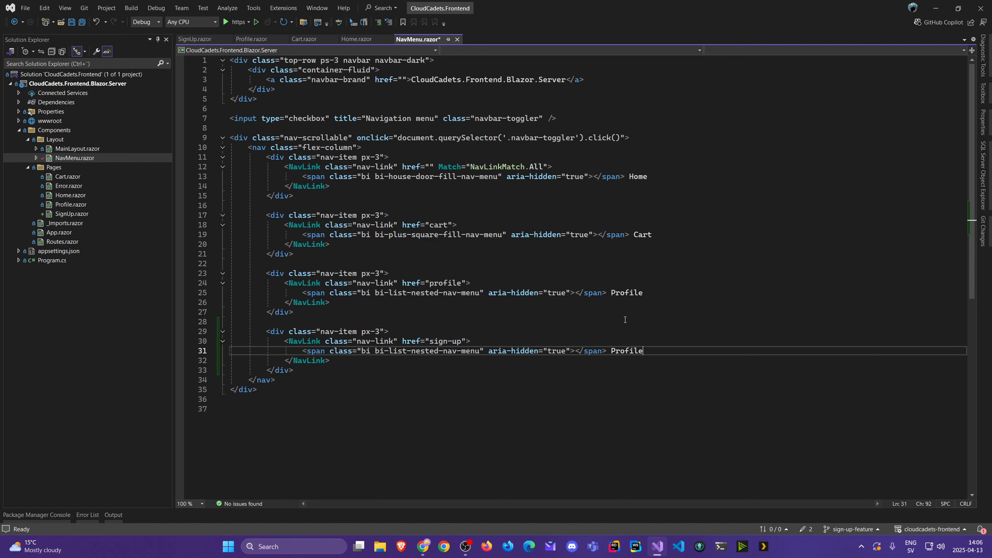
pyautogui.hotkey('ctrl', 'BackSpace')
pyautogui.write('Sign Up')
pyautogui.hotkey('ctrl', 's')
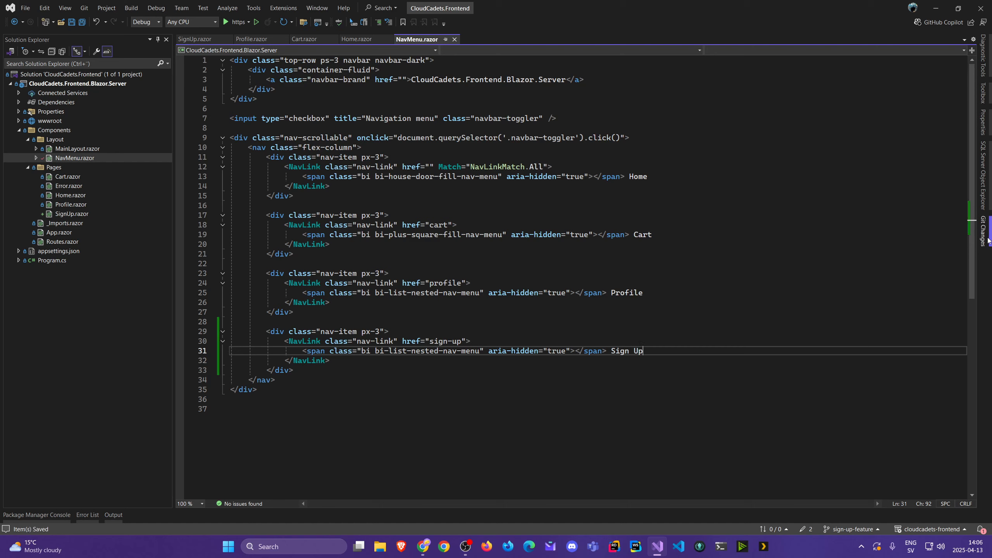
# Step: Run the project over https, load the site at localhost:7274 in a new Chrome tab and view its Sign Up page
pyautogui.click(232, 22)
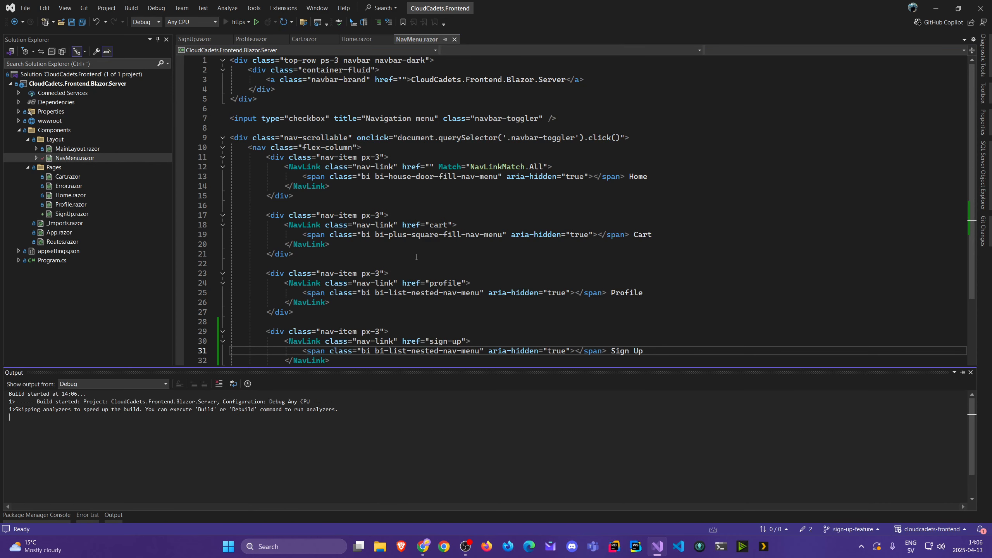
pyautogui.click(423, 546)
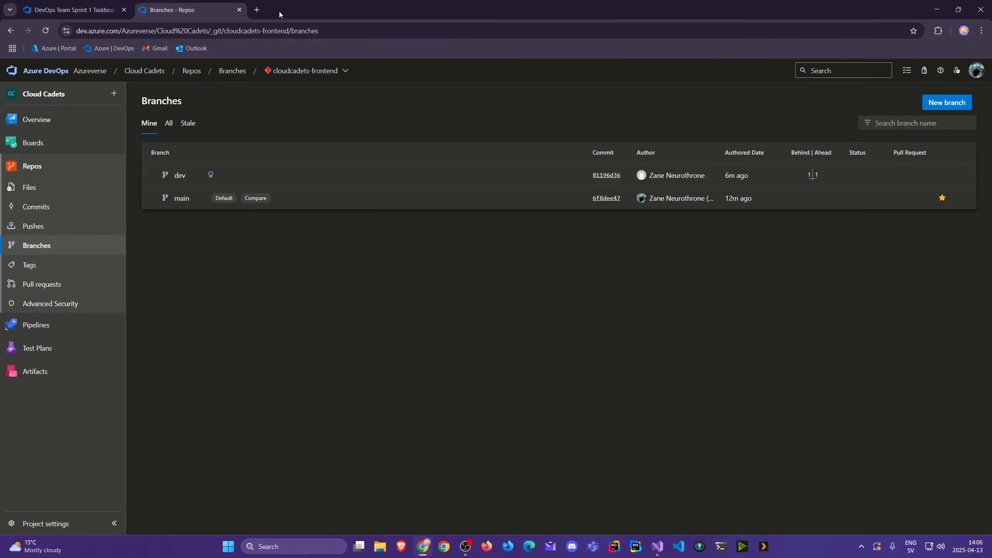
pyautogui.moveTo(237, 50); pyautogui.dragTo(130, 51)
pyautogui.hotkey('ctrl', 'c')
pyautogui.click(257, 9)
pyautogui.hotkey('ctrl', 'v')
pyautogui.press('Return')
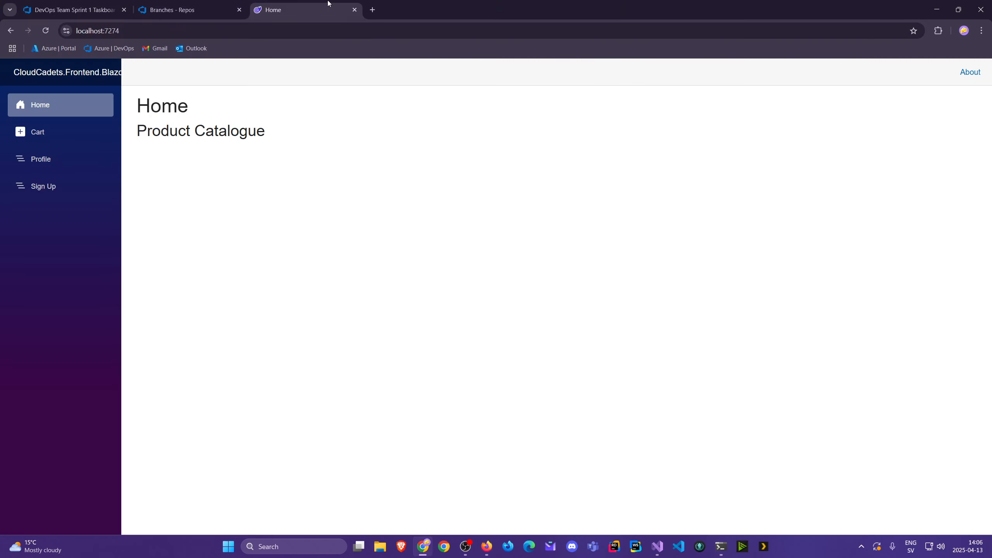
pyautogui.click(43, 186)
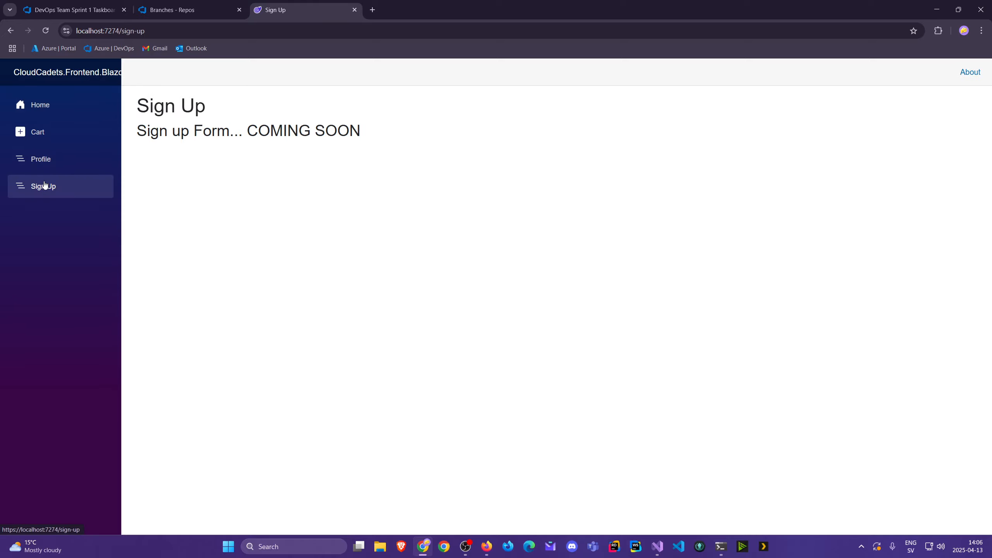
# Step: Close the site's browser pages and stop the running application server
pyautogui.click(354, 9)
pyautogui.click(974, 8)
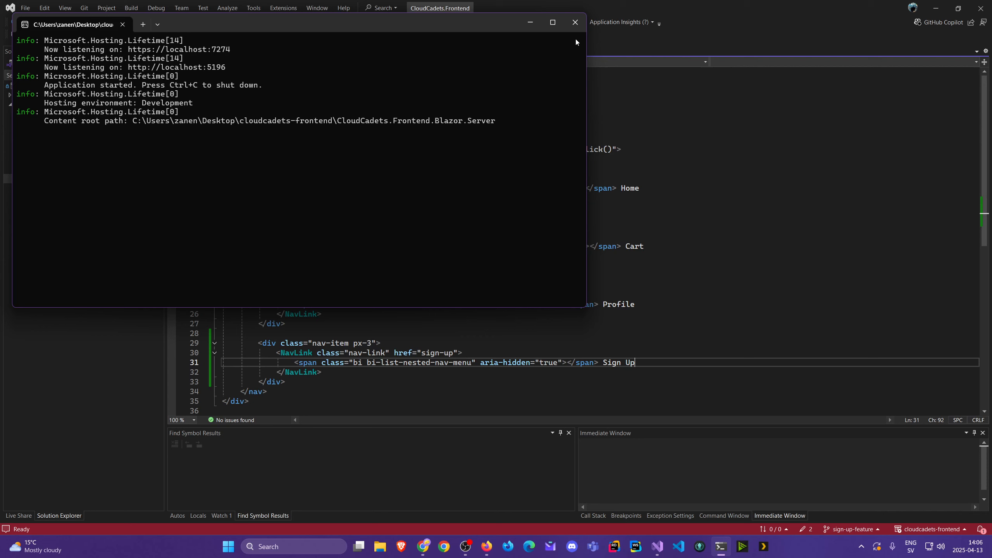
pyautogui.click(575, 20)
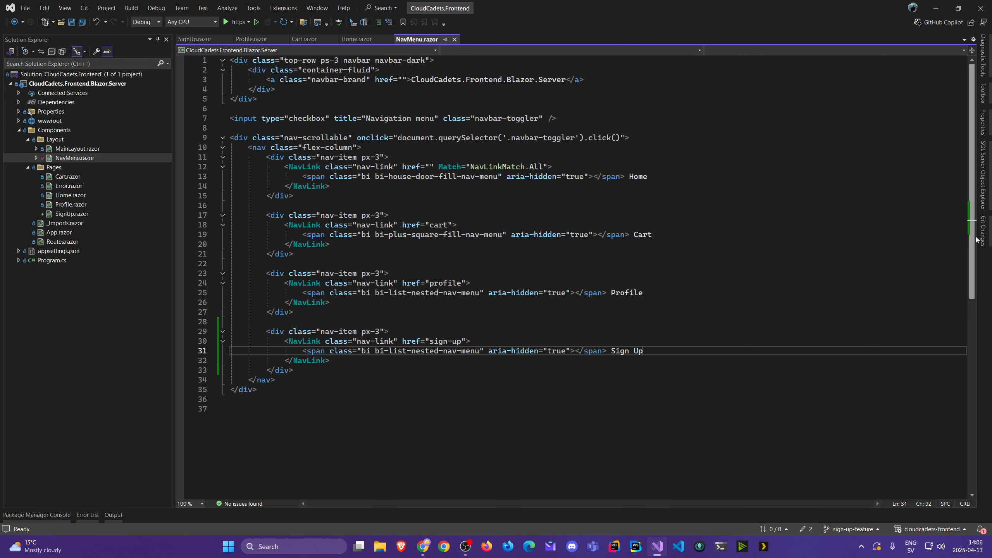
# Step: Commit all changes with the message "add sign up page and link navigation" and push the sign-up-feature branch
pyautogui.click(985, 241)
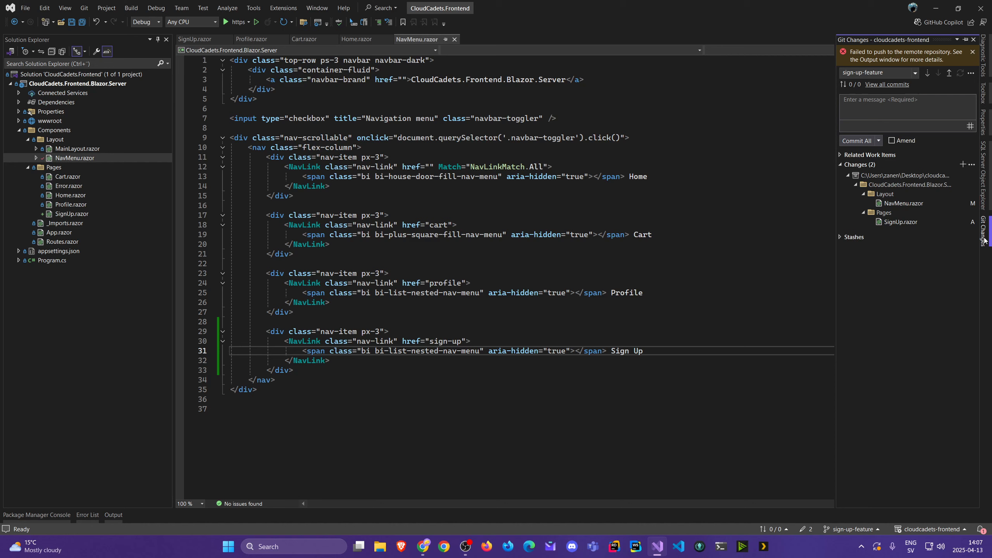
pyautogui.click(973, 51)
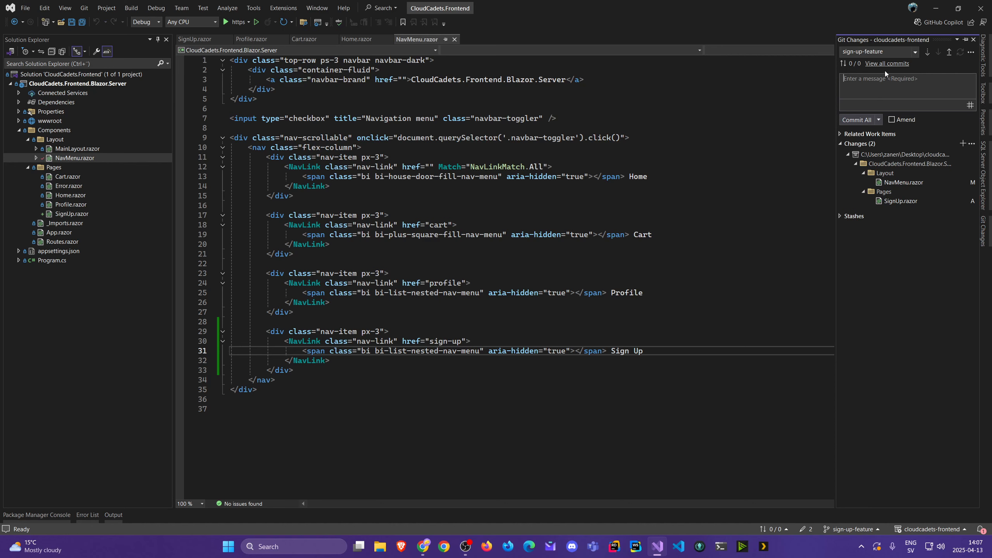
pyautogui.write('add sign up page and link navigation')
pyautogui.click(860, 121)
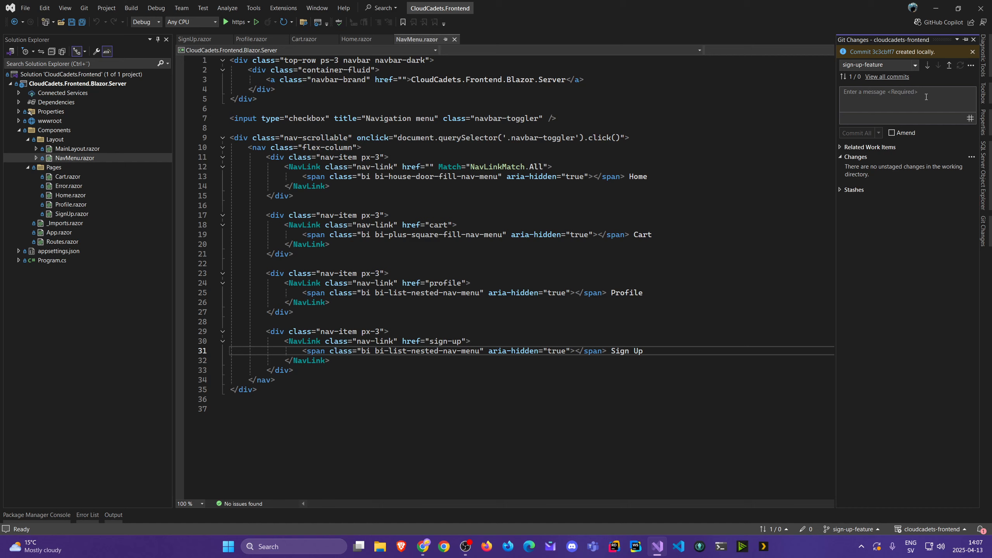
pyautogui.click(953, 66)
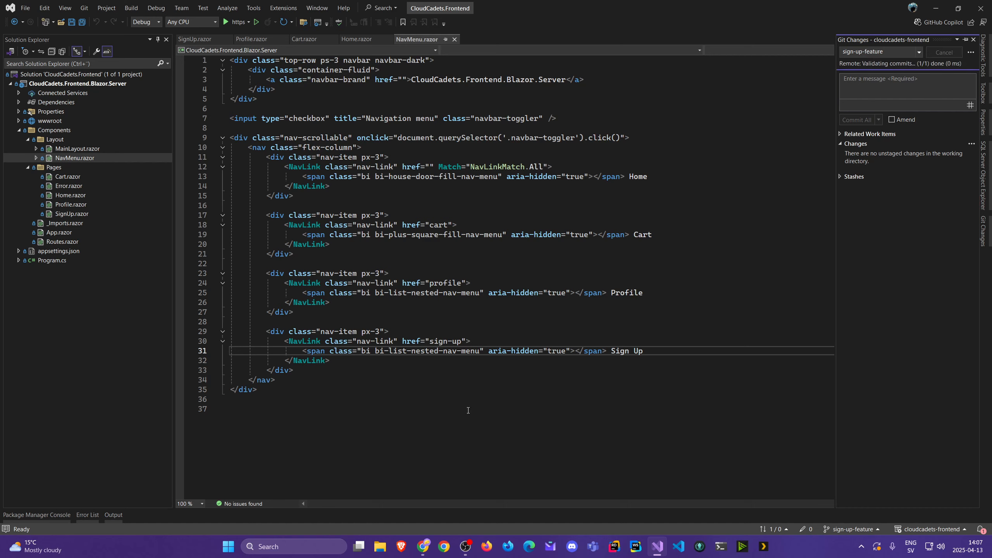
# Step: In Azure DevOps in Chrome, start a pull request from sign-up-feature titled "add sign up page and link navigation"
pyautogui.click(423, 547)
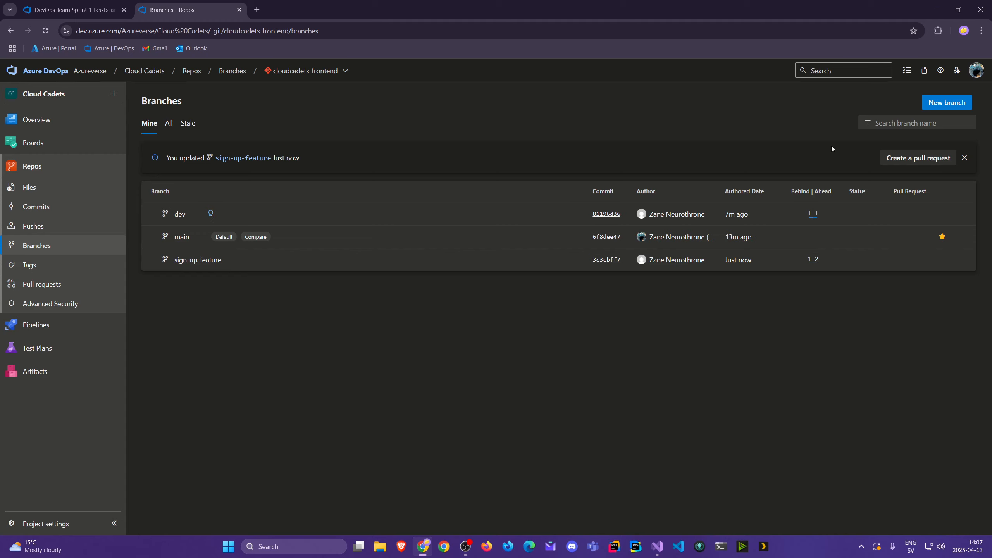
pyautogui.click(902, 160)
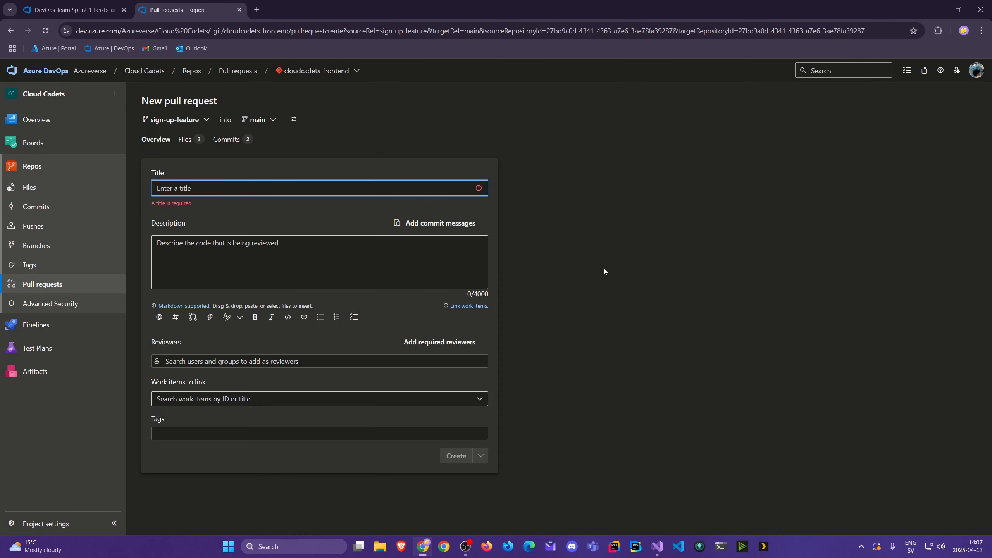
pyautogui.write('add sign up page')
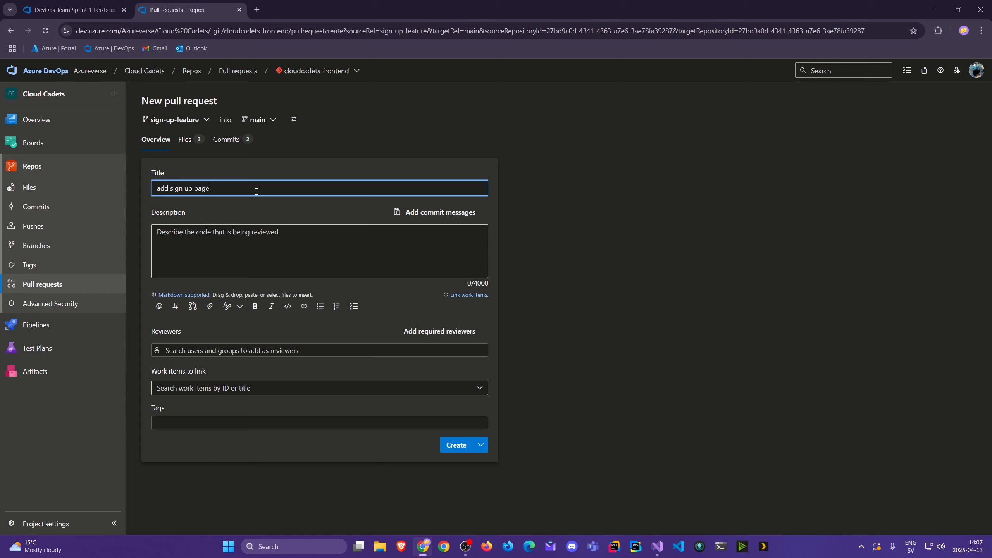
pyautogui.write(' and link navigation')
pyautogui.moveTo(269, 185); pyautogui.dragTo(159, 172)
pyautogui.click(677, 259)
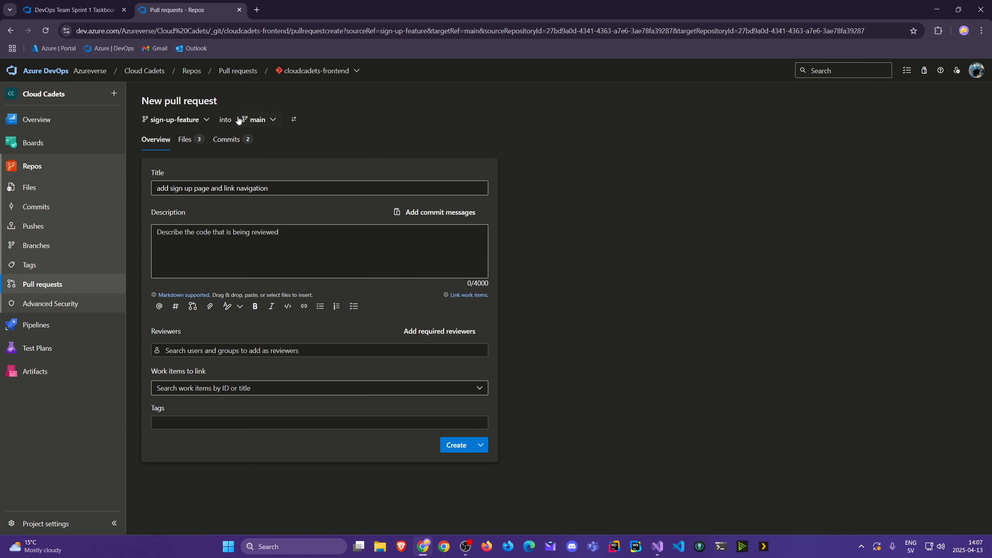
# Step: Set the pull request's target branch to dev and add the suggested user as a reviewer
pyautogui.click(263, 121)
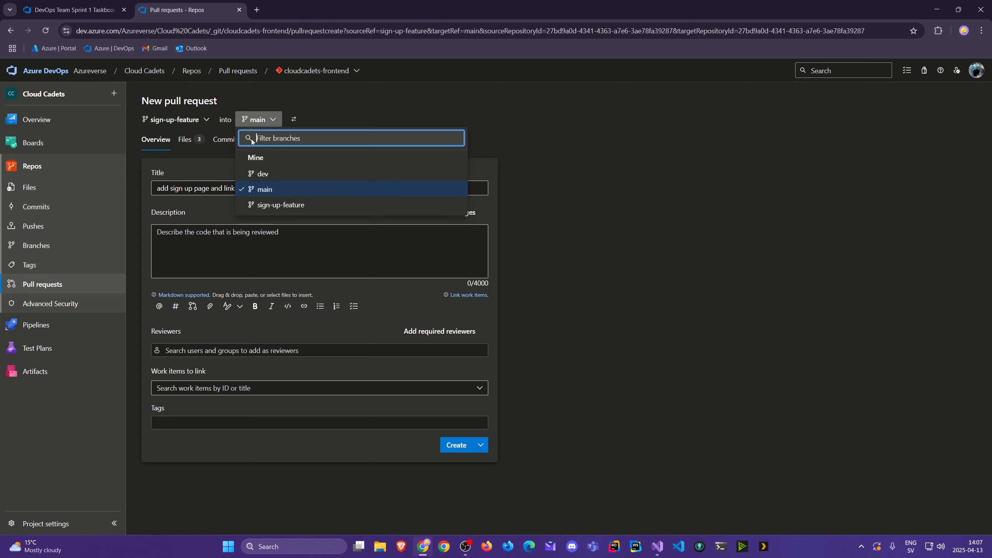
pyautogui.click(264, 174)
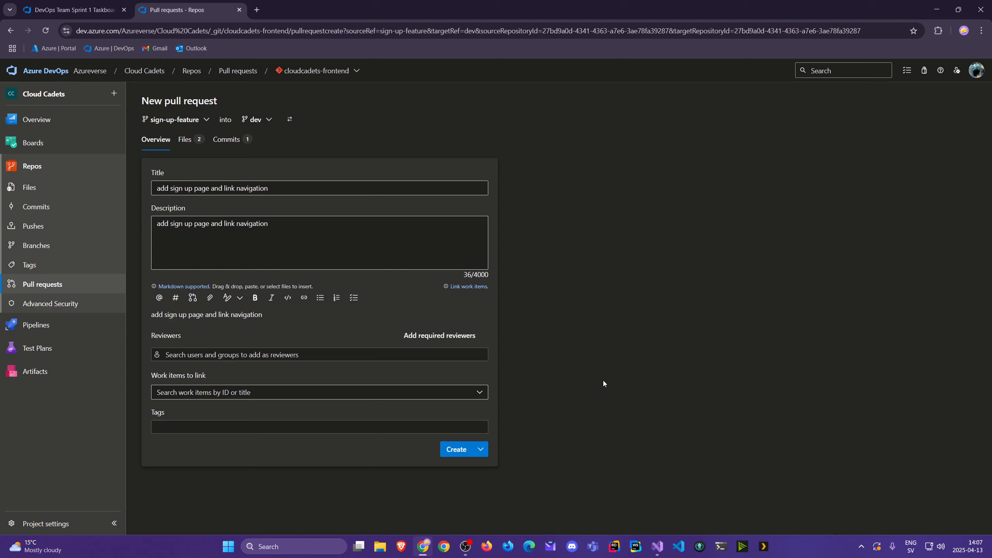
pyautogui.click(302, 358)
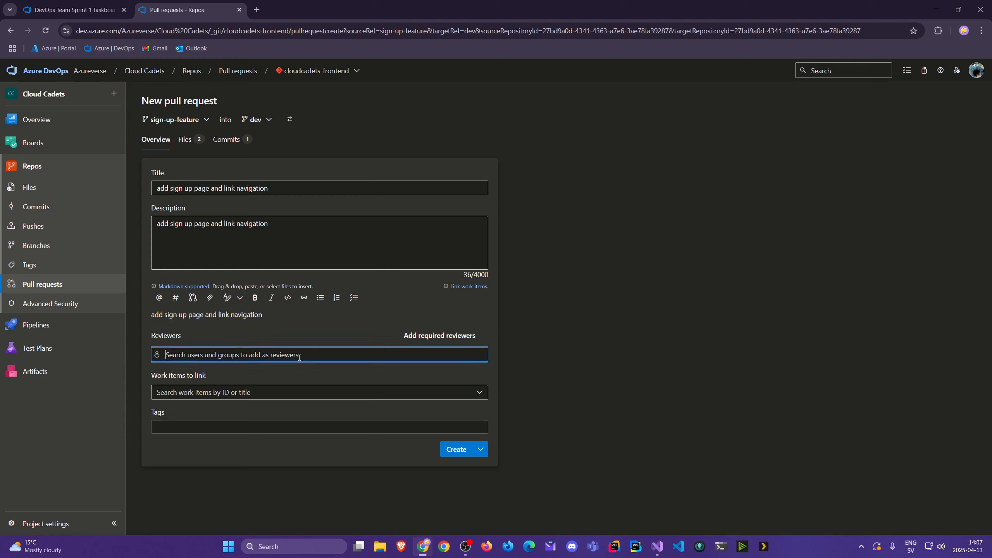
pyautogui.click(241, 379)
# Step: Look through the work items available for linking and open the DevOps Team Sprint 1 taskboard
pyautogui.click(234, 392)
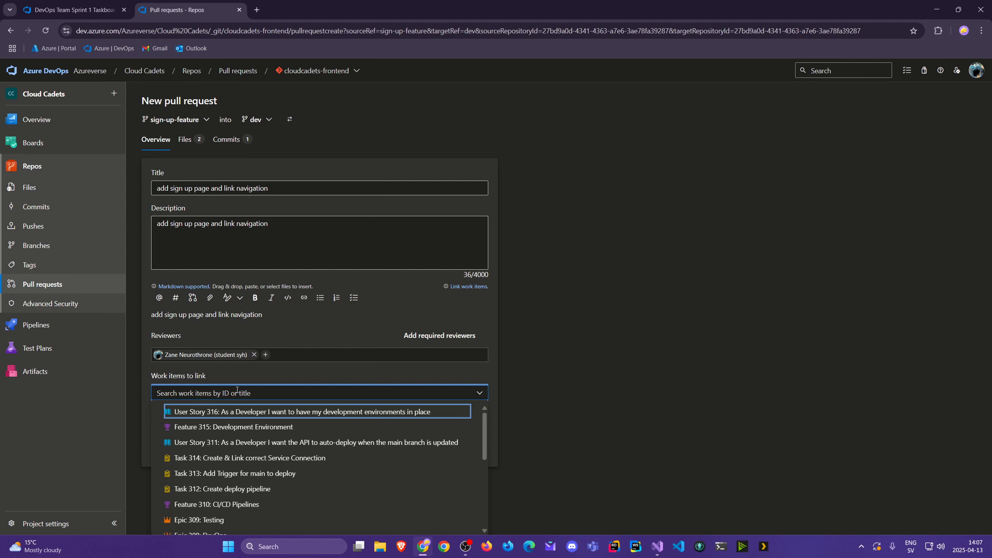
pyautogui.click(75, 13)
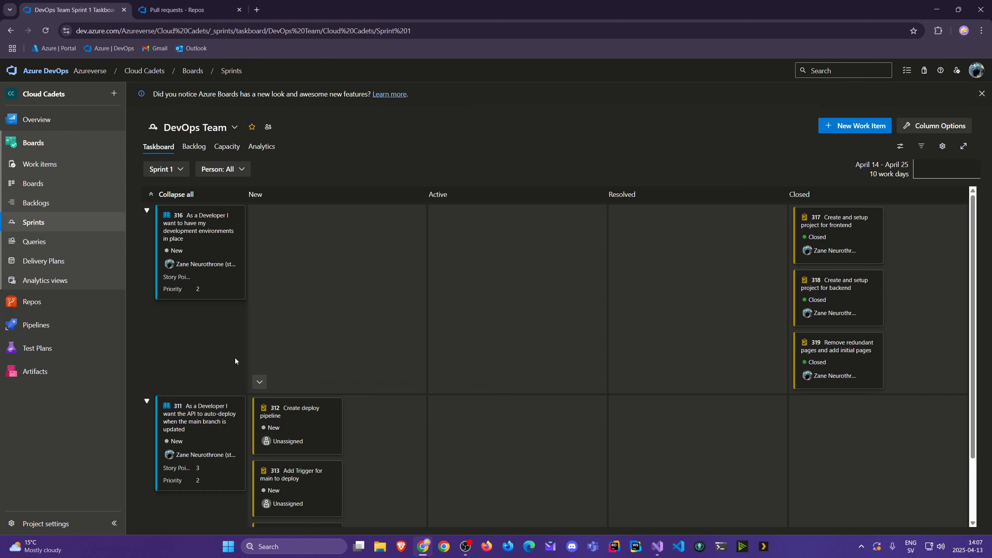
pyautogui.click(258, 383)
pyautogui.click(275, 398)
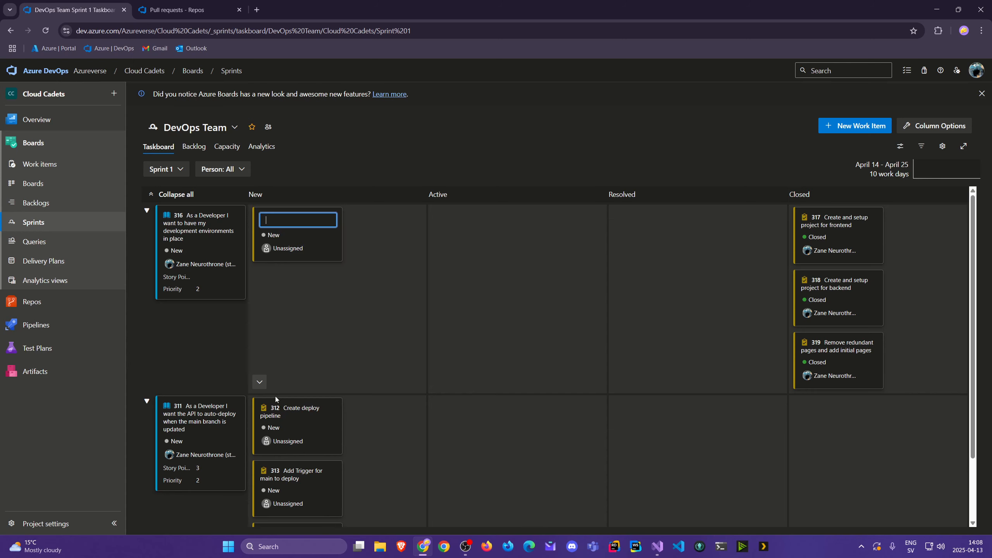
pyautogui.click(274, 302)
# Step: Switch the sprint taskboard to the Cloud Cadets Team and try to add a task under user story 300
pyautogui.click(221, 127)
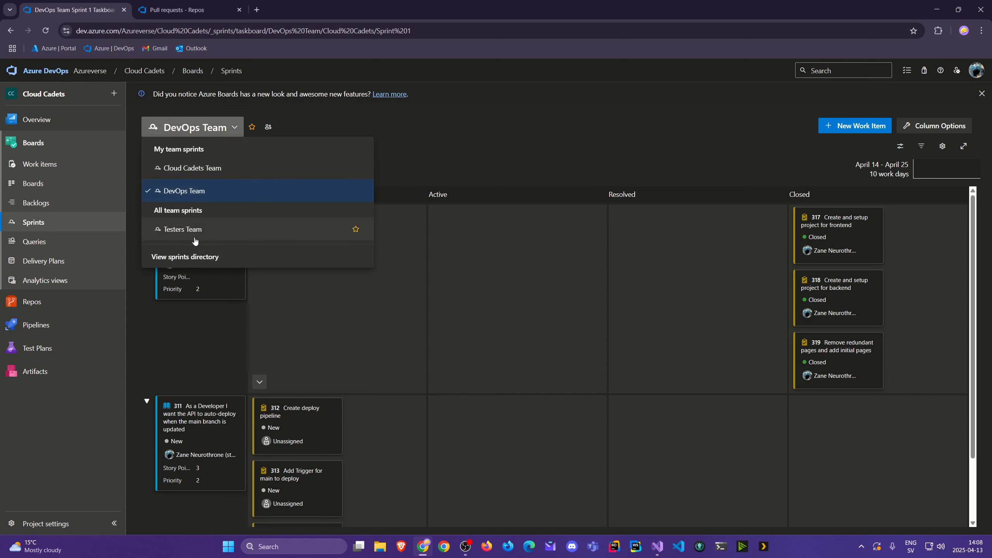
pyautogui.click(203, 169)
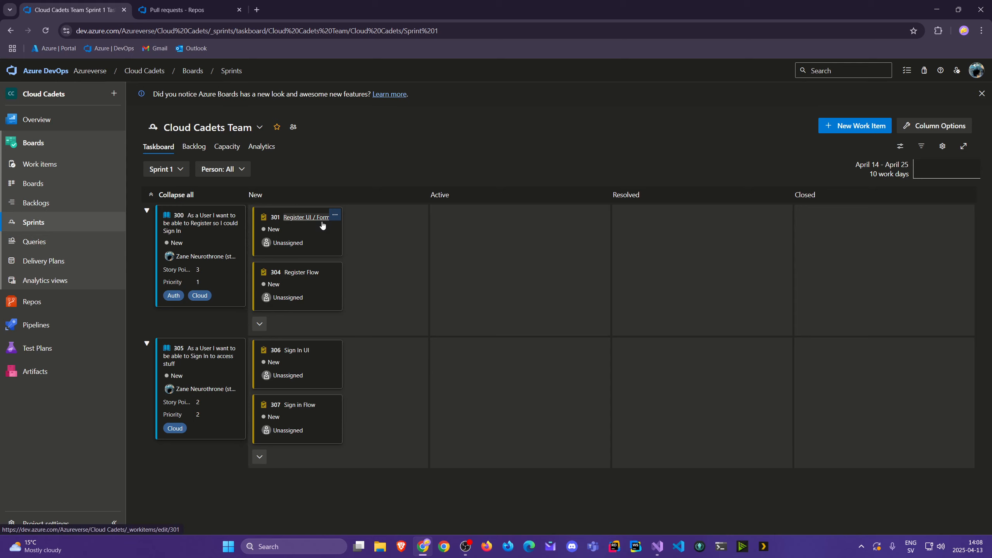
pyautogui.click(260, 325)
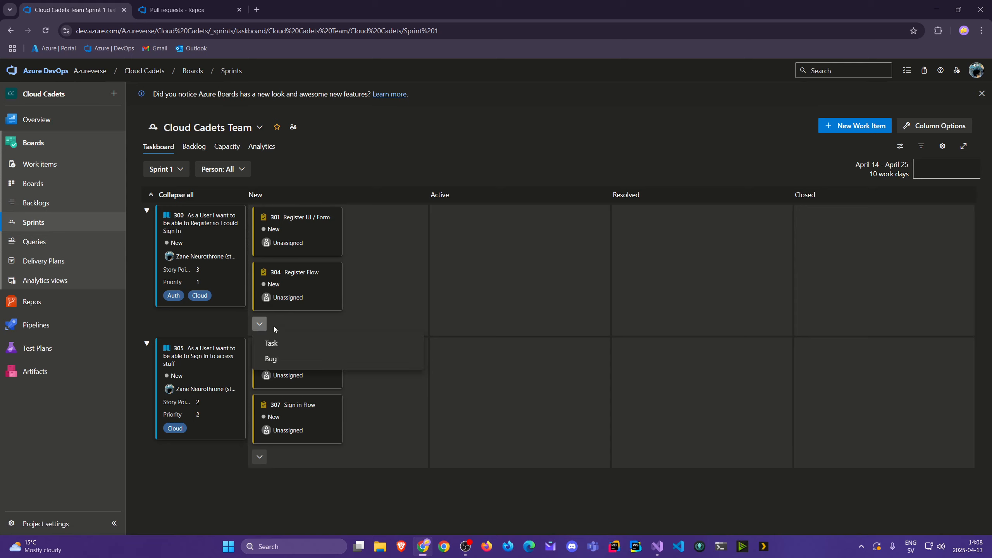
pyautogui.click(288, 343)
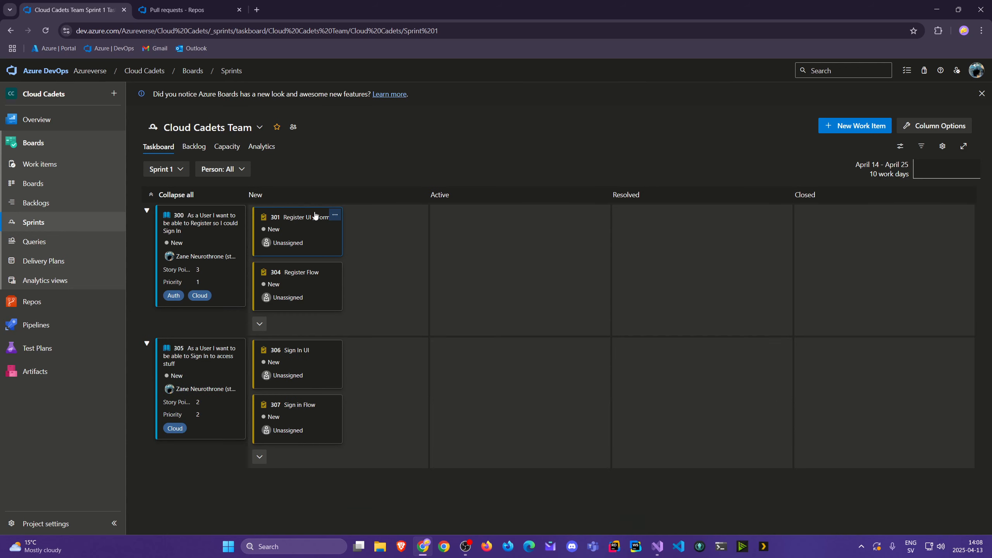
# Step: Rename task 301 under user story 300 to "Register Page" and save it
pyautogui.click(313, 219)
pyautogui.doubleClick(142, 112)
pyautogui.press('BackSpace')
pyautogui.press('BackSpace')
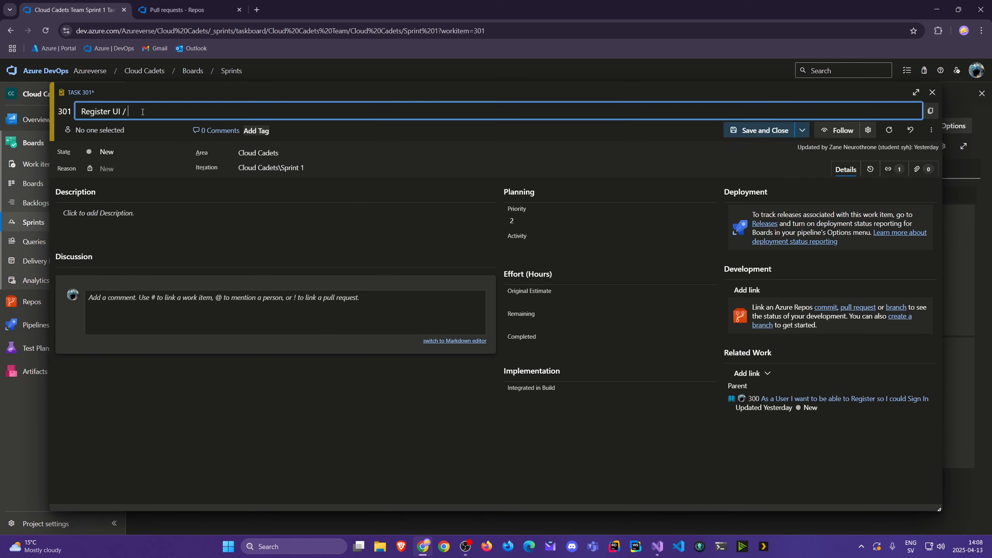
pyautogui.press('BackSpace')
pyautogui.press('BackSpace')
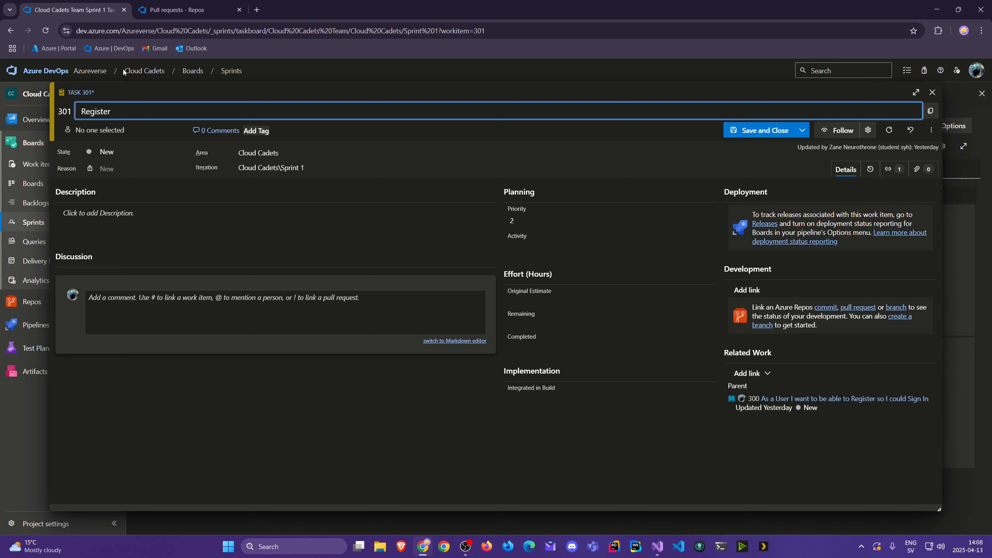
pyautogui.write('Page')
pyautogui.click(761, 130)
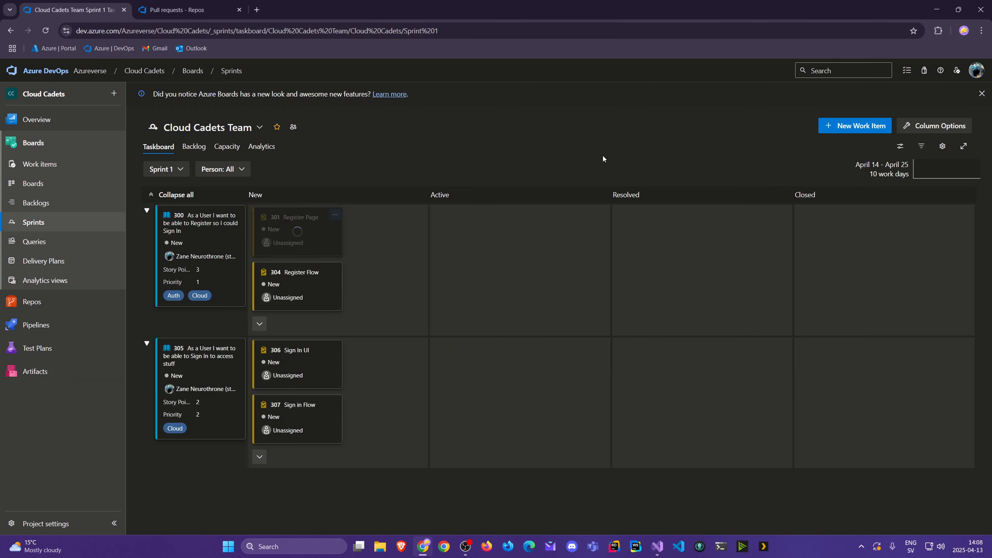
# Step: Assign the Register Page task to the suggested user and move it to the Active column
pyautogui.click(288, 242)
pyautogui.click(320, 262)
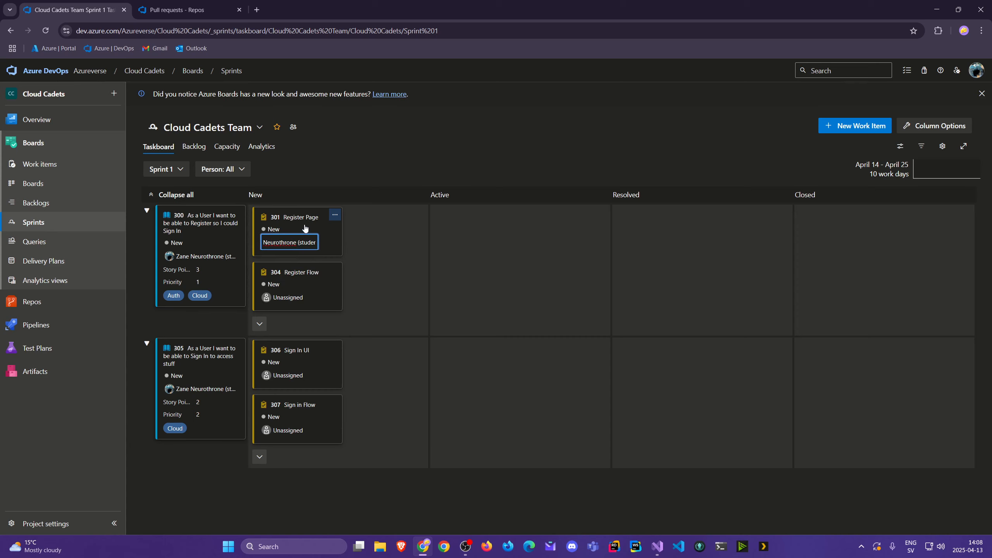
pyautogui.moveTo(299, 227); pyautogui.dragTo(507, 236)
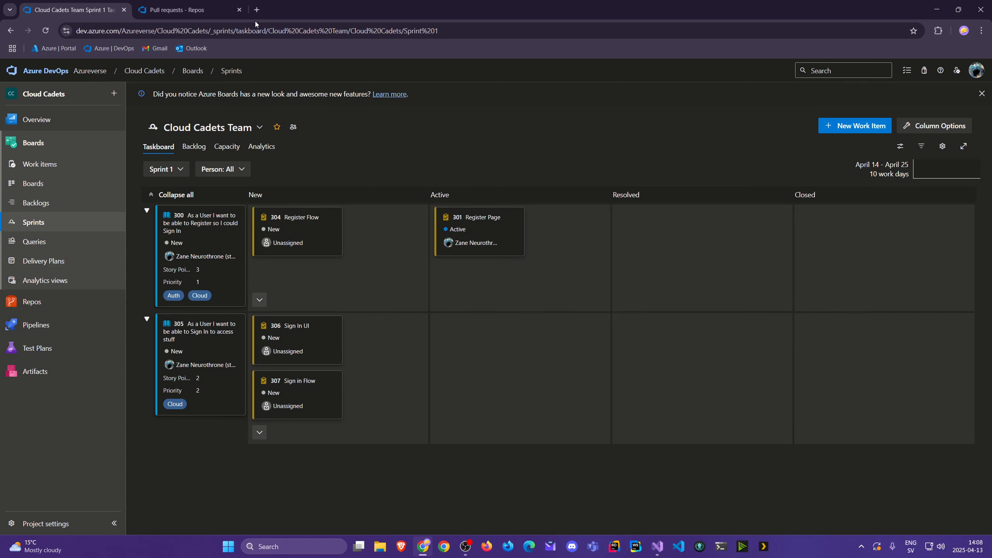
# Step: Return to the new pull request, search its linkable work items for "Reg", and reload the form
pyautogui.click(184, 10)
pyautogui.click(297, 392)
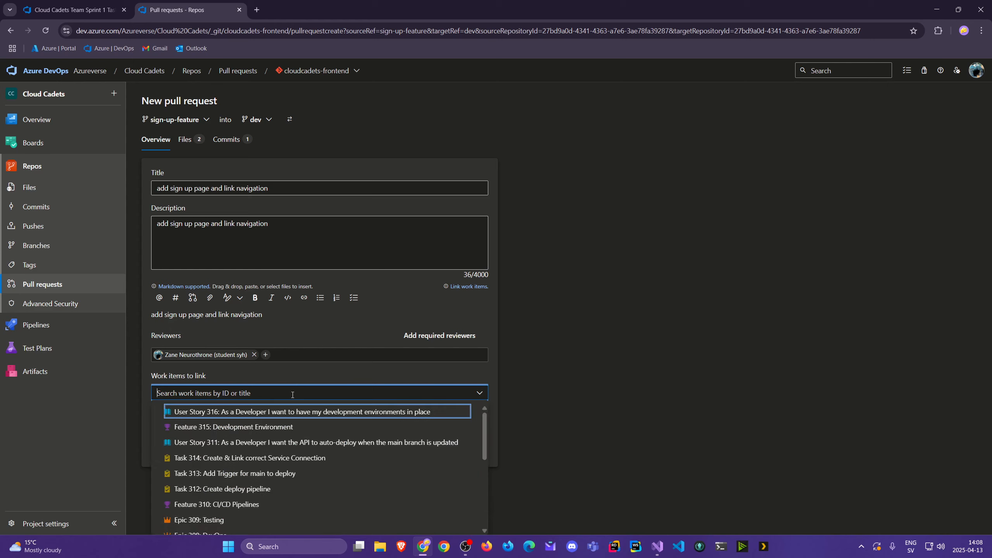
pyautogui.write('Reg')
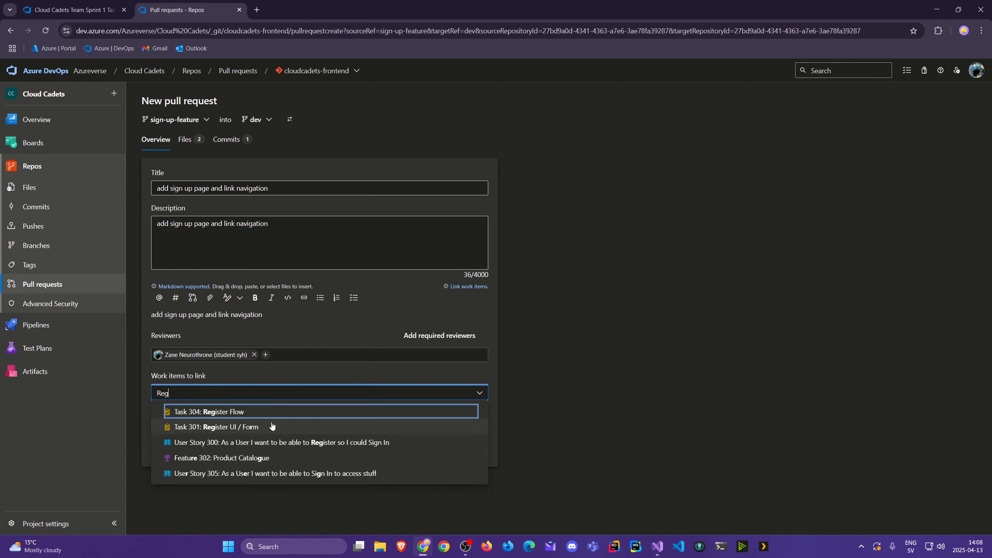
pyautogui.press('BackSpace')
pyautogui.press('BackSpace')
pyautogui.press('BackSpace')
pyautogui.press('F5')
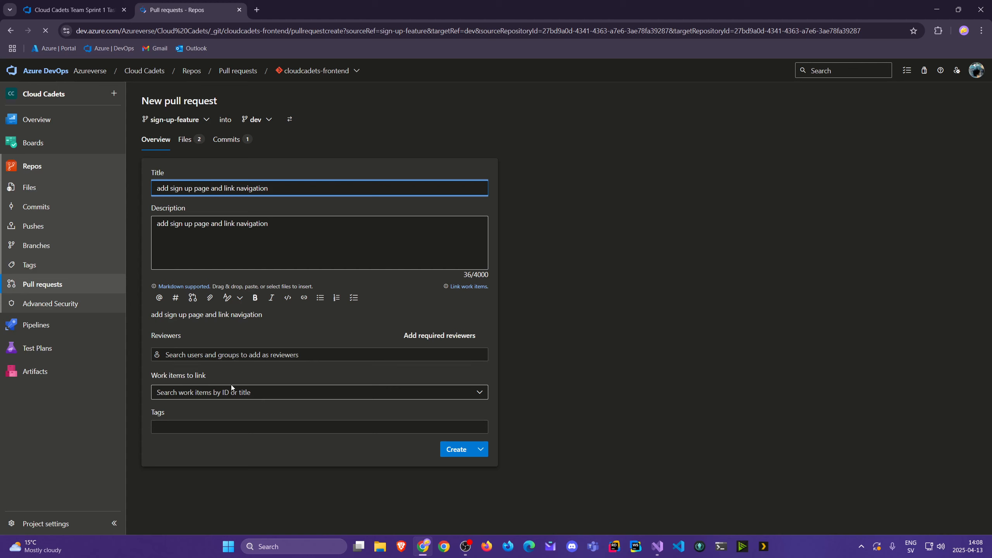
# Step: Link Task 301: Register Page to the pull request and add the suggested user as a reviewer
pyautogui.click(236, 396)
pyautogui.click(231, 411)
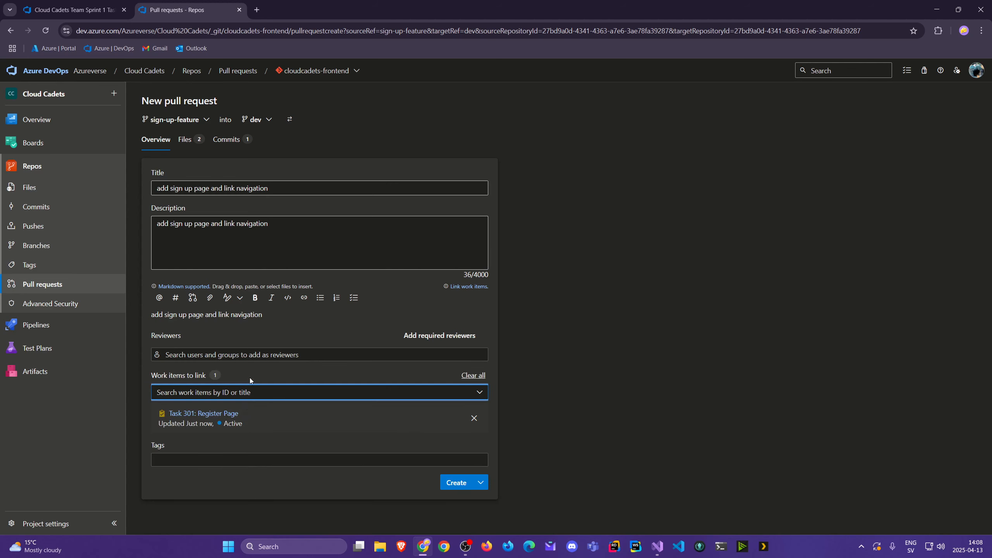
pyautogui.click(252, 355)
pyautogui.click(257, 380)
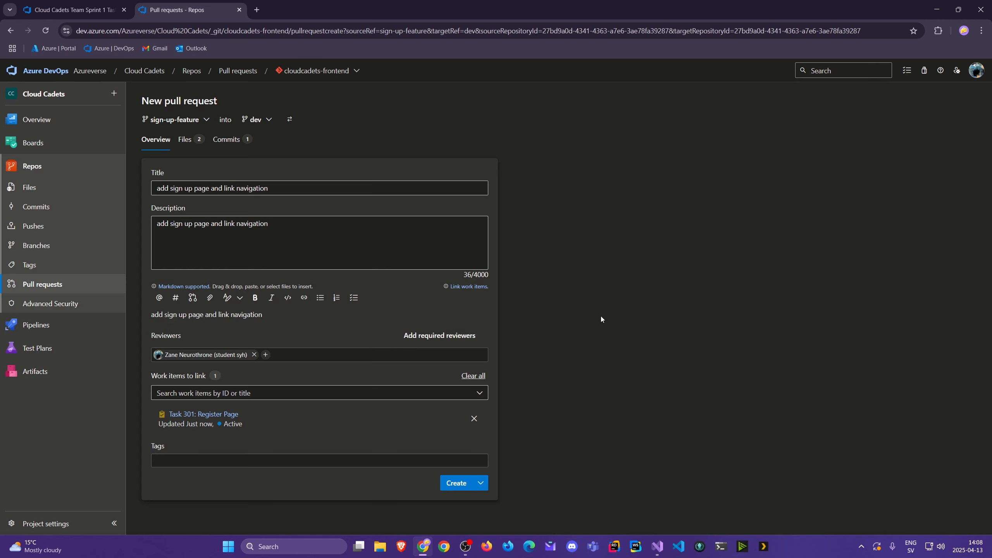
# Step: Create the pull request from sign-up-feature into dev and look through its completion options
pyautogui.click(457, 484)
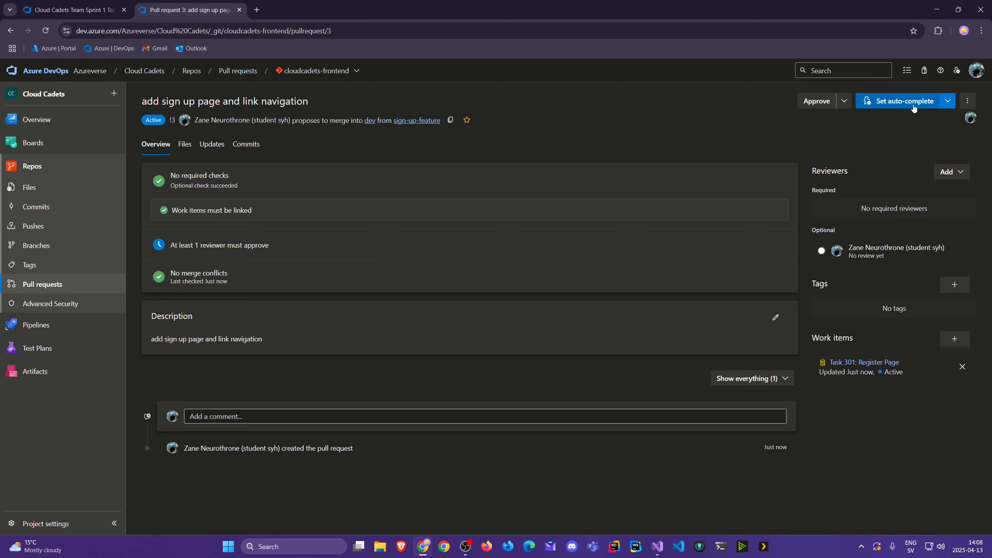
pyautogui.click(947, 104)
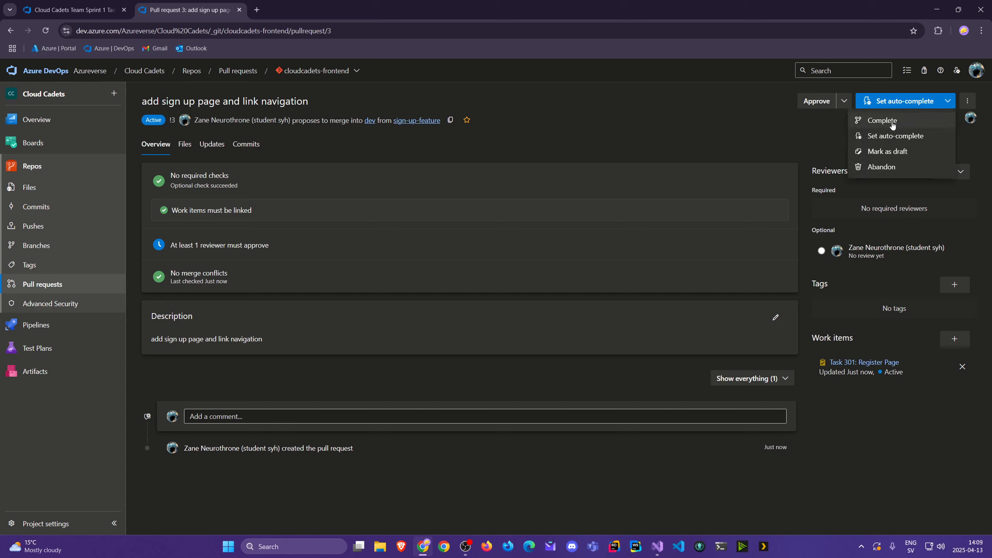
pyautogui.click(951, 107)
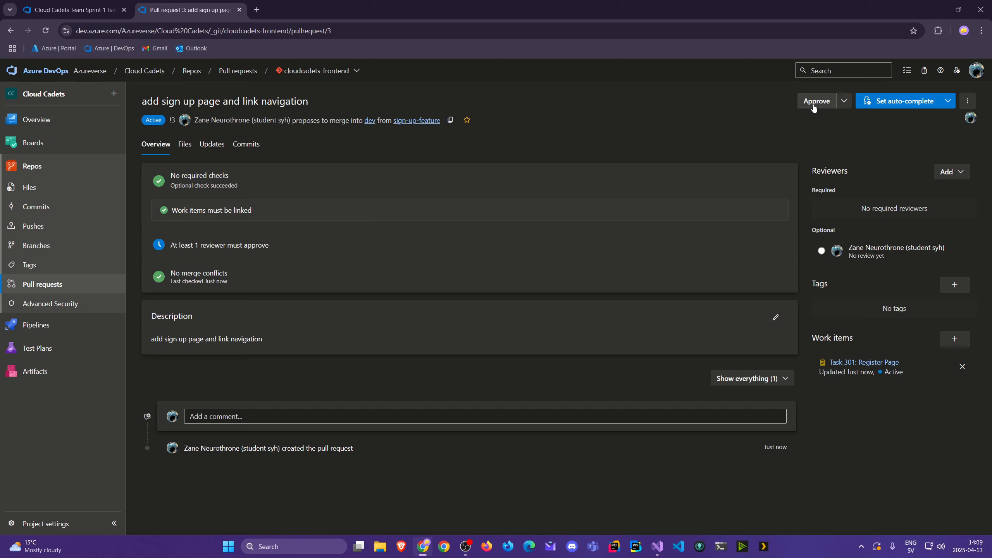
# Step: Set the pull request to auto-complete with sign-up-feature deleted after merging, and approve it
pyautogui.click(900, 102)
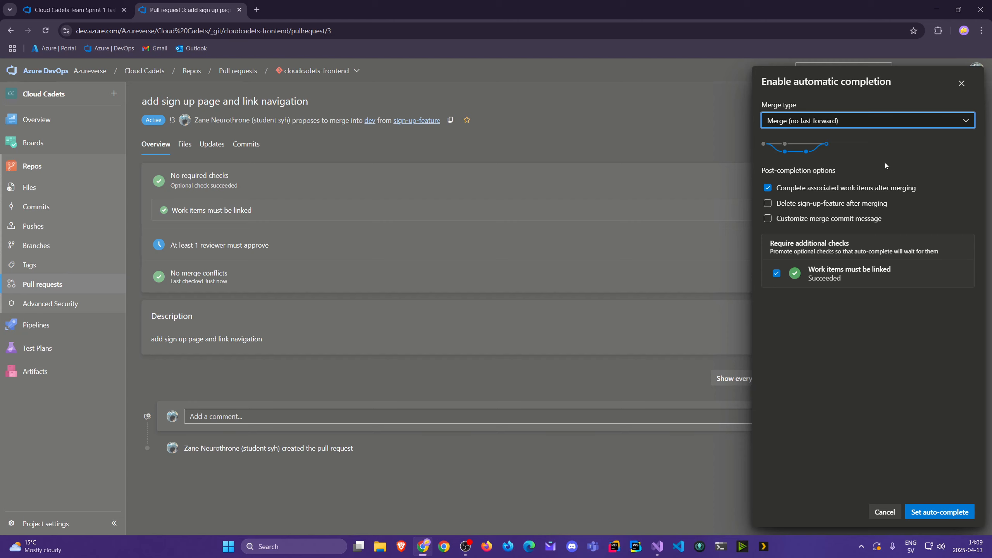
pyautogui.click(841, 208)
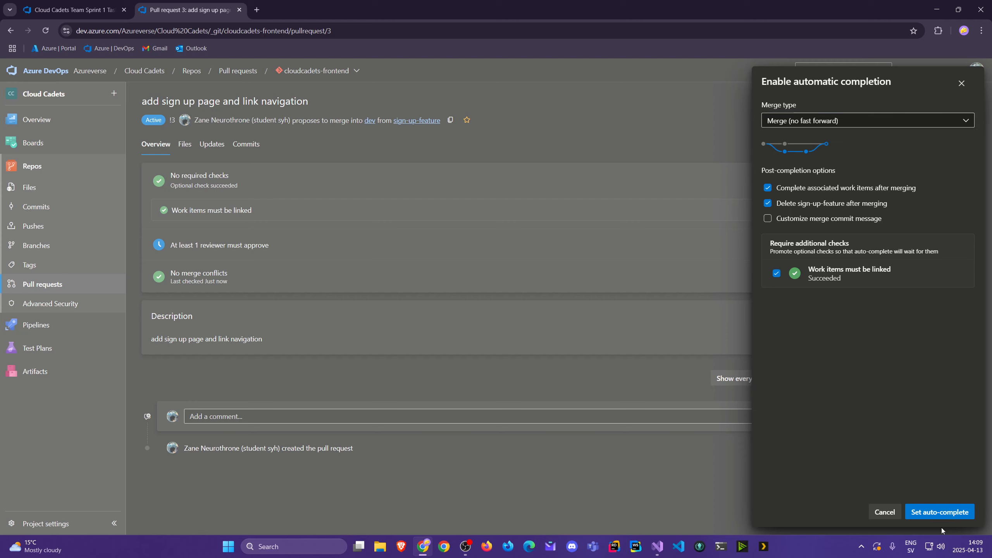
pyautogui.click(936, 512)
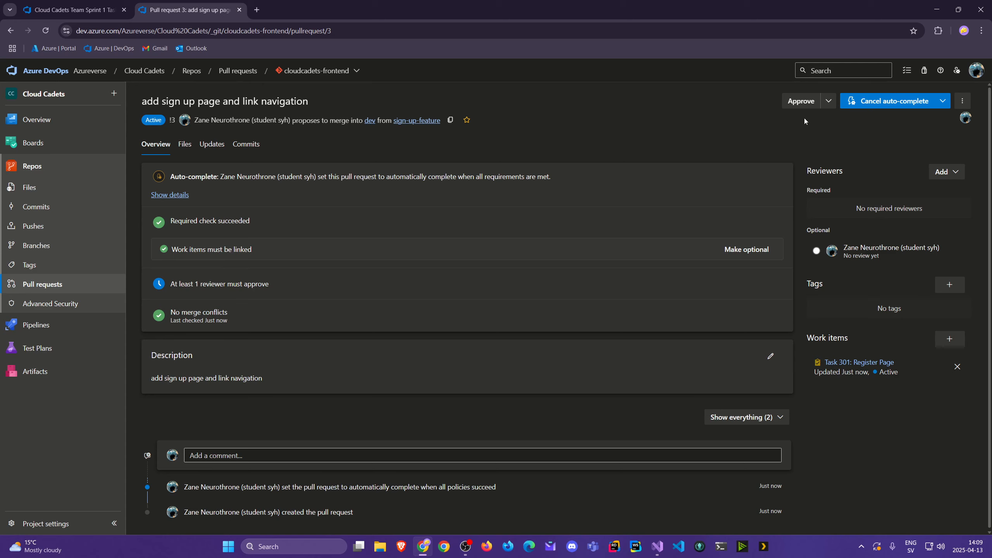
pyautogui.click(804, 102)
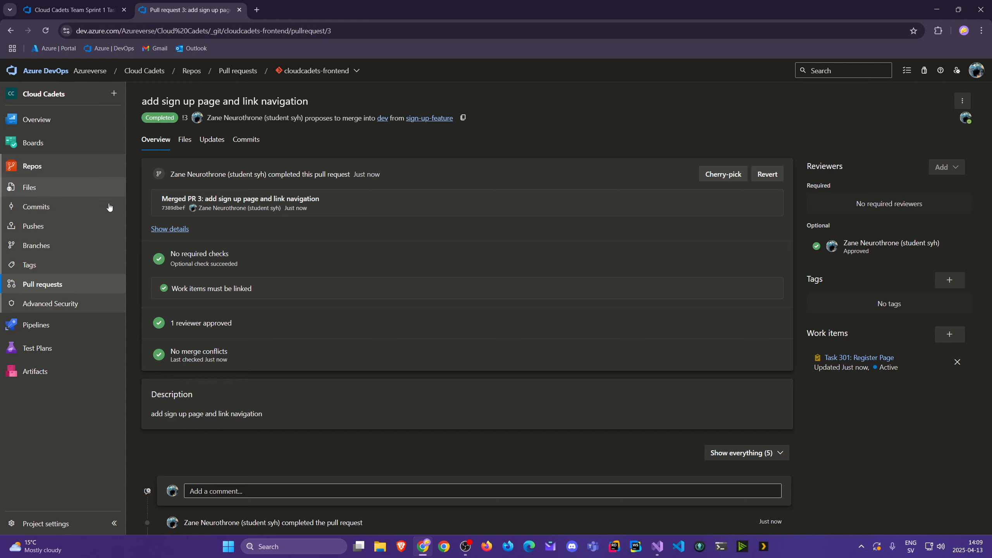
# Step: Check the pull requests list and the branches list of cloudcadets-frontend
pyautogui.click(61, 283)
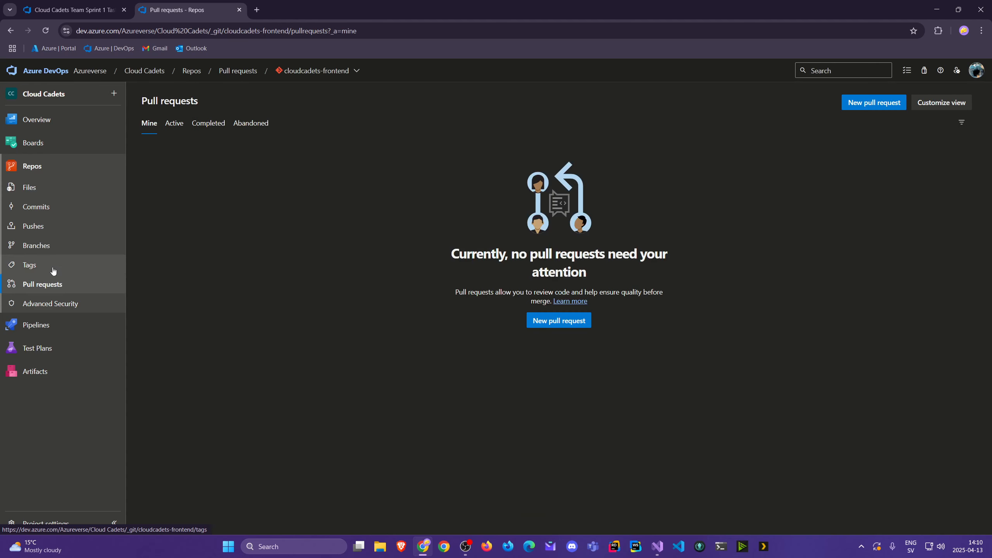
pyautogui.click(45, 248)
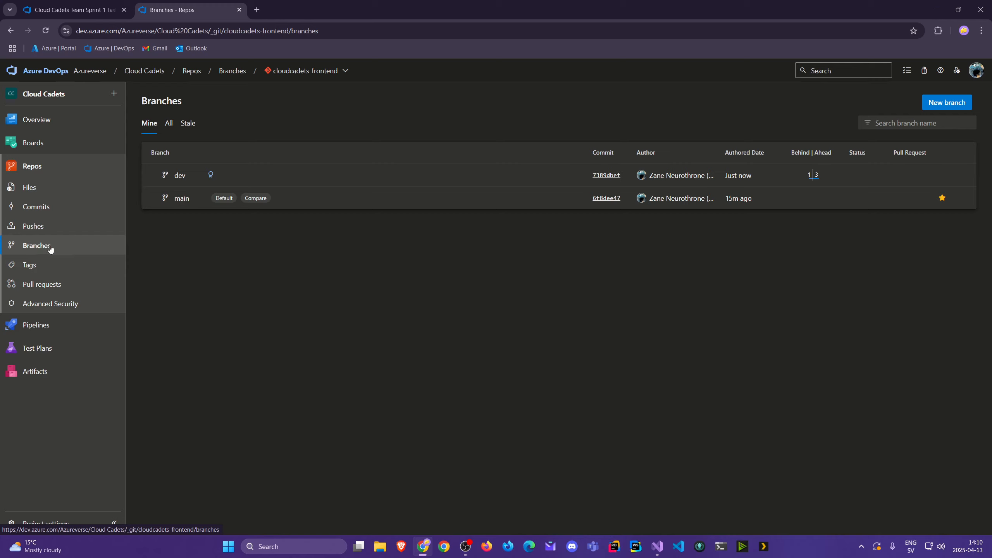